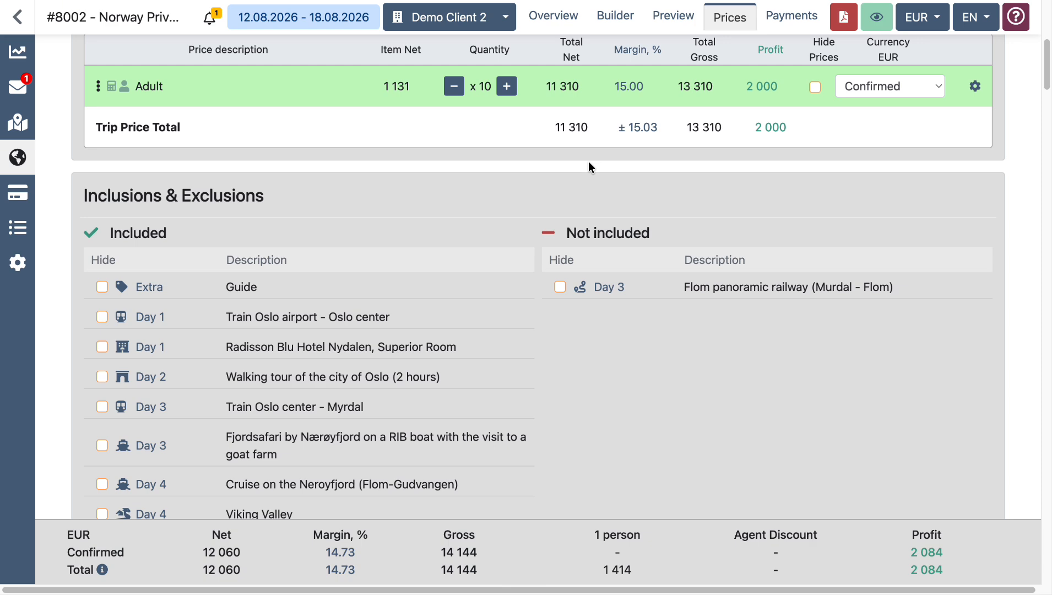
- Review the itinerary prices from Day 1 to Day 7, examining each service's inclusion status, assigned supplier and hidden prices
{"action": "scroll", "coordinate": [588, 161], "scroll_direction": "down", "scroll_amount": 20}
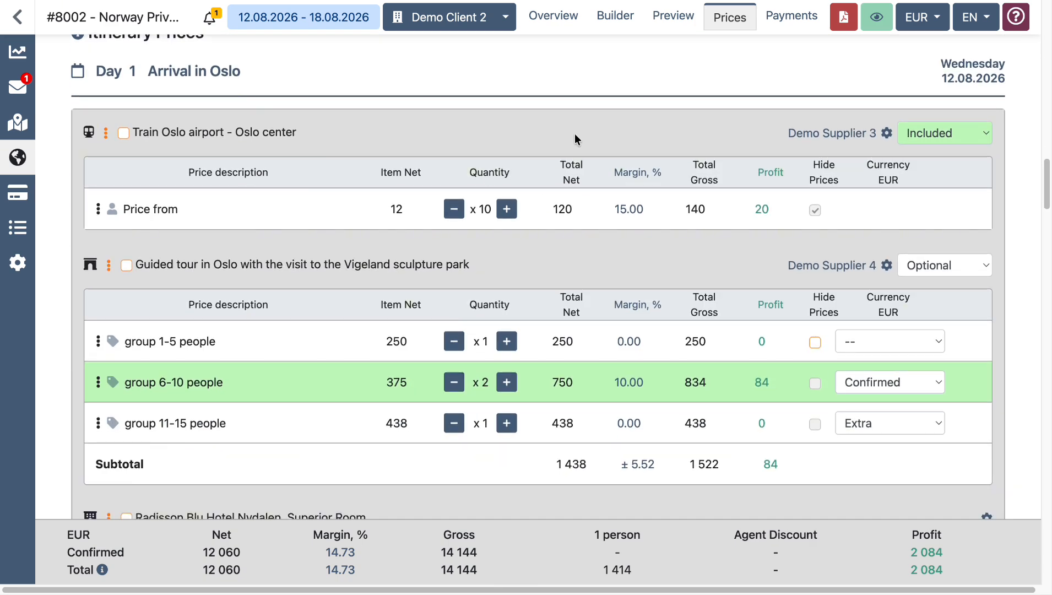
{"action": "scroll", "coordinate": [823, 154], "scroll_direction": "down", "scroll_amount": 5}
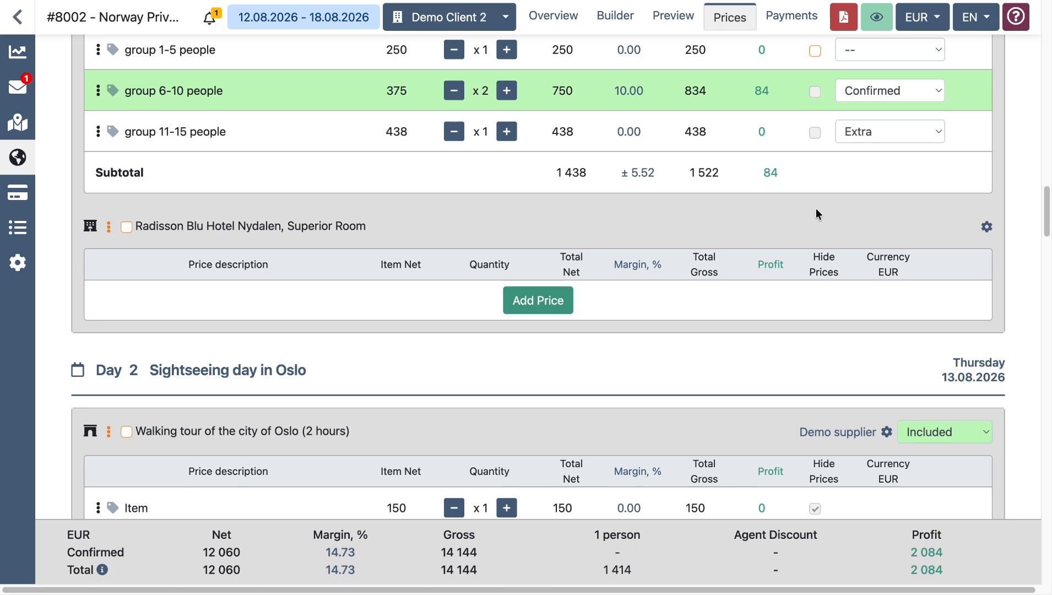
{"action": "scroll", "coordinate": [816, 210], "scroll_direction": "down", "scroll_amount": 4}
{"action": "scroll", "coordinate": [847, 209], "scroll_direction": "down", "scroll_amount": 5}
{"action": "scroll", "coordinate": [848, 214], "scroll_direction": "down", "scroll_amount": 7}
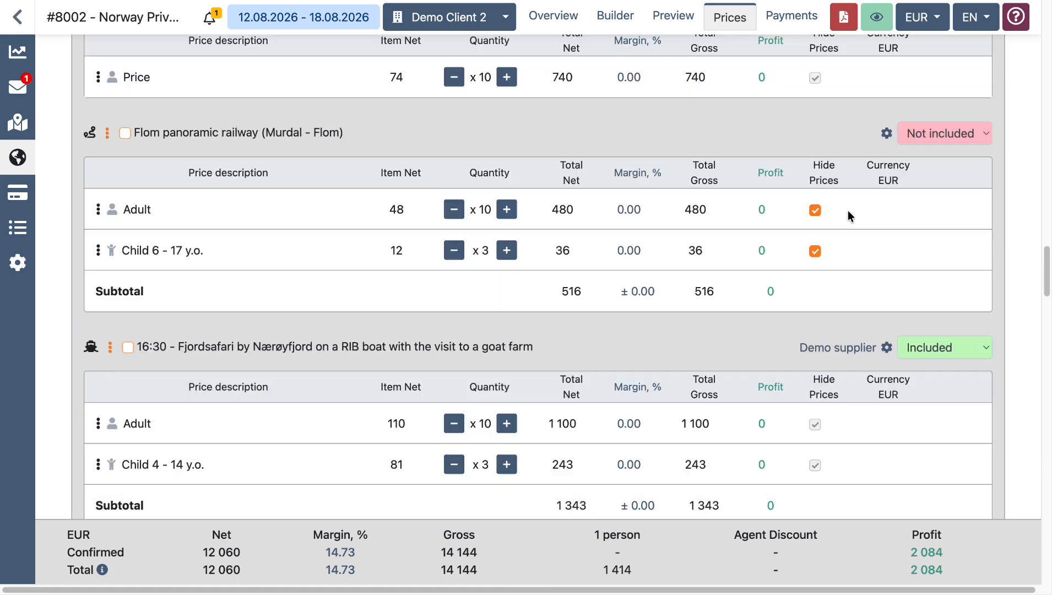
{"action": "scroll", "coordinate": [846, 210], "scroll_direction": "up", "scroll_amount": 6}
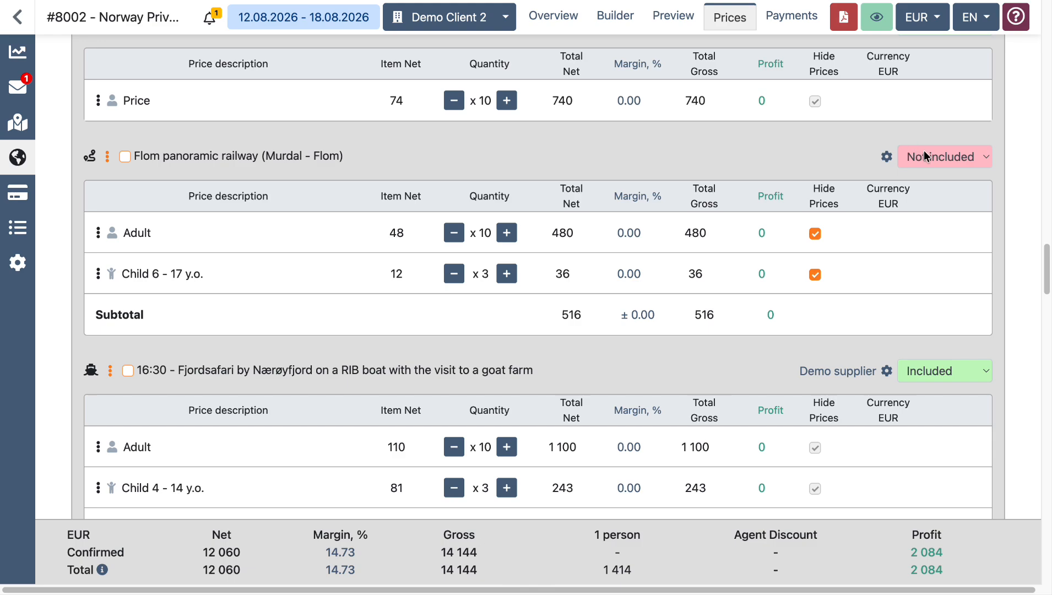
{"action": "scroll", "coordinate": [793, 212], "scroll_direction": "down", "scroll_amount": 9}
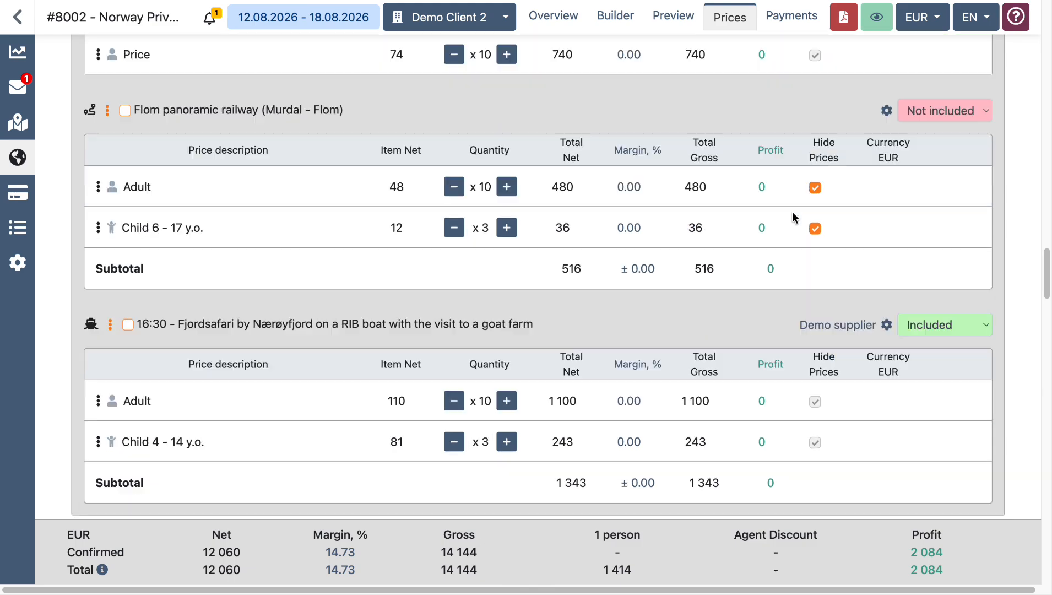
{"action": "scroll", "coordinate": [803, 241], "scroll_direction": "down", "scroll_amount": 20}
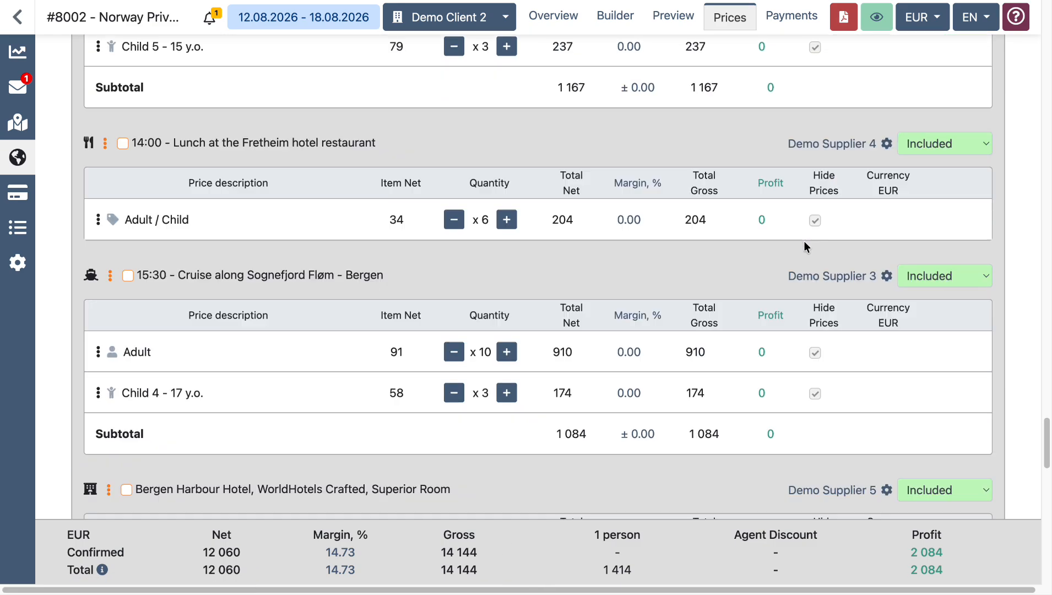
{"action": "scroll", "coordinate": [803, 245], "scroll_direction": "down", "scroll_amount": 11}
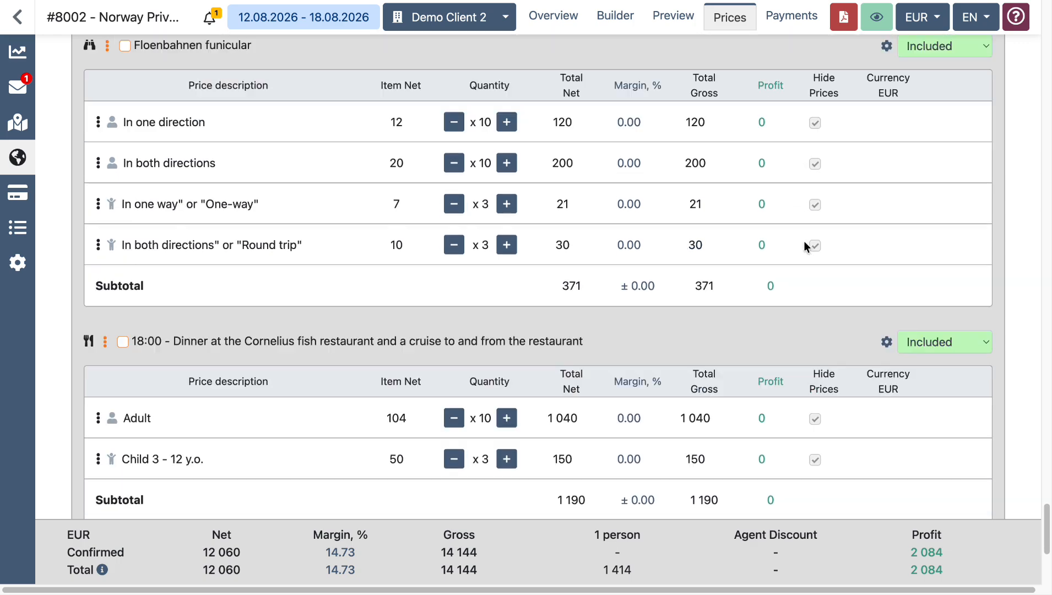
{"action": "scroll", "coordinate": [803, 241], "scroll_direction": "down", "scroll_amount": 2}
{"action": "scroll", "coordinate": [803, 240], "scroll_direction": "up", "scroll_amount": 2}
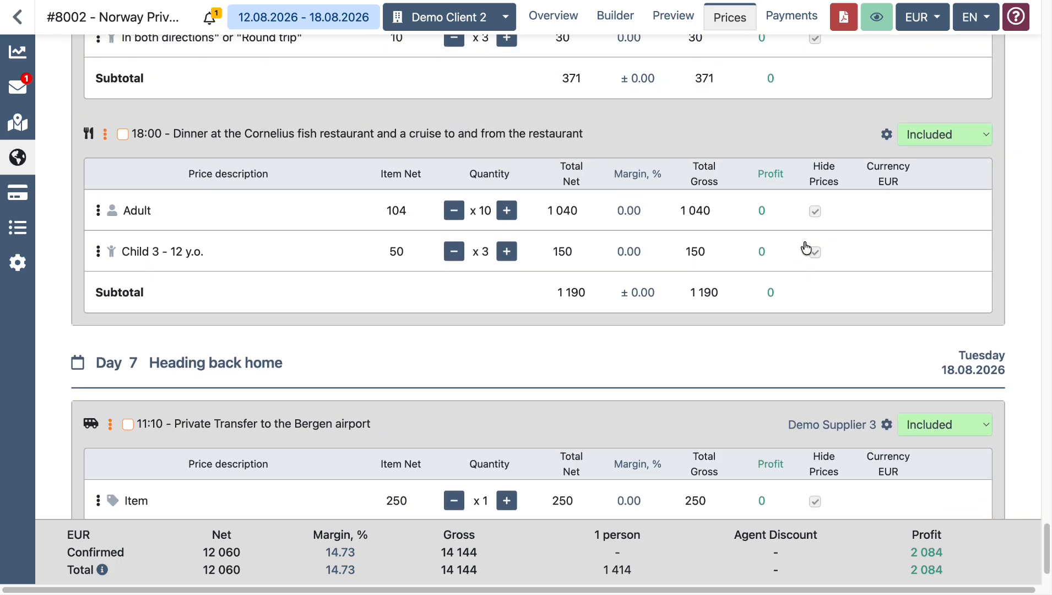
{"action": "scroll", "coordinate": [803, 240], "scroll_direction": "up", "scroll_amount": 12}
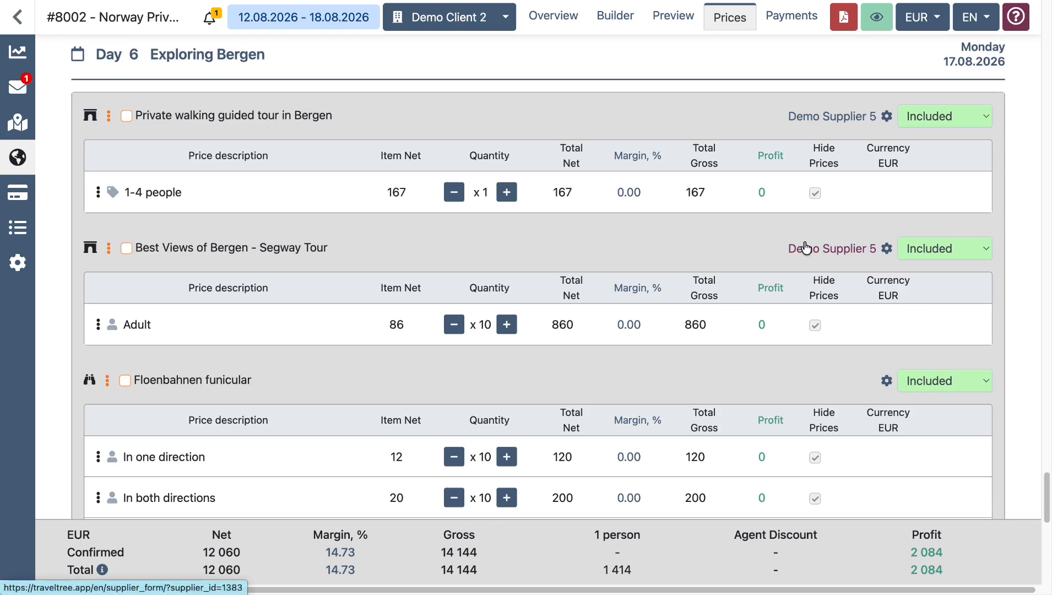
- Change the inclusion status of the Floenbahnen funicular on Day 6 to Optional
{"action": "scroll", "coordinate": [804, 246], "scroll_direction": "down", "scroll_amount": 7}
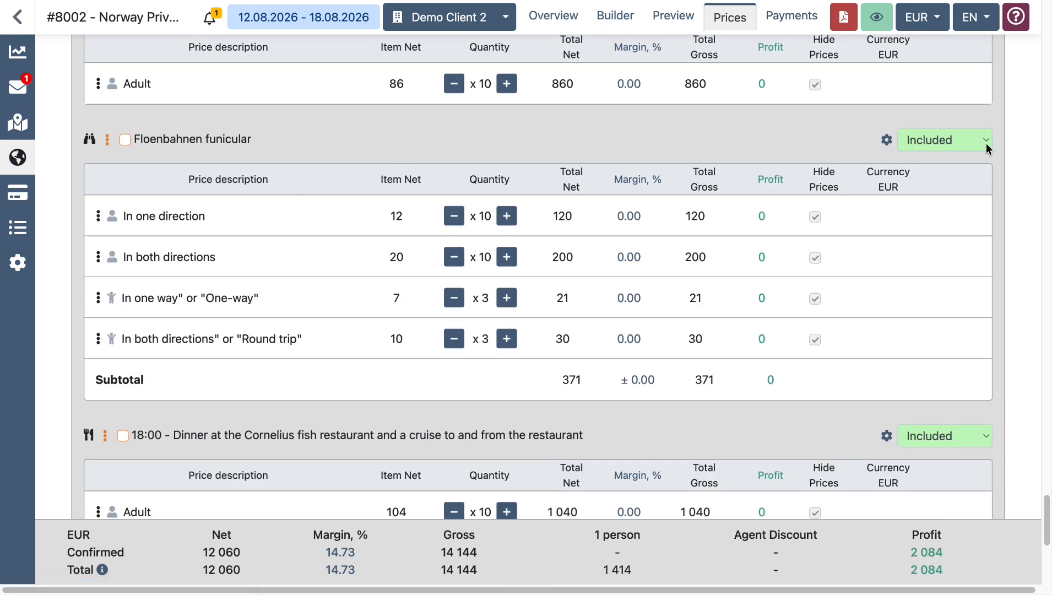
{"action": "left_click", "coordinate": [953, 144]}
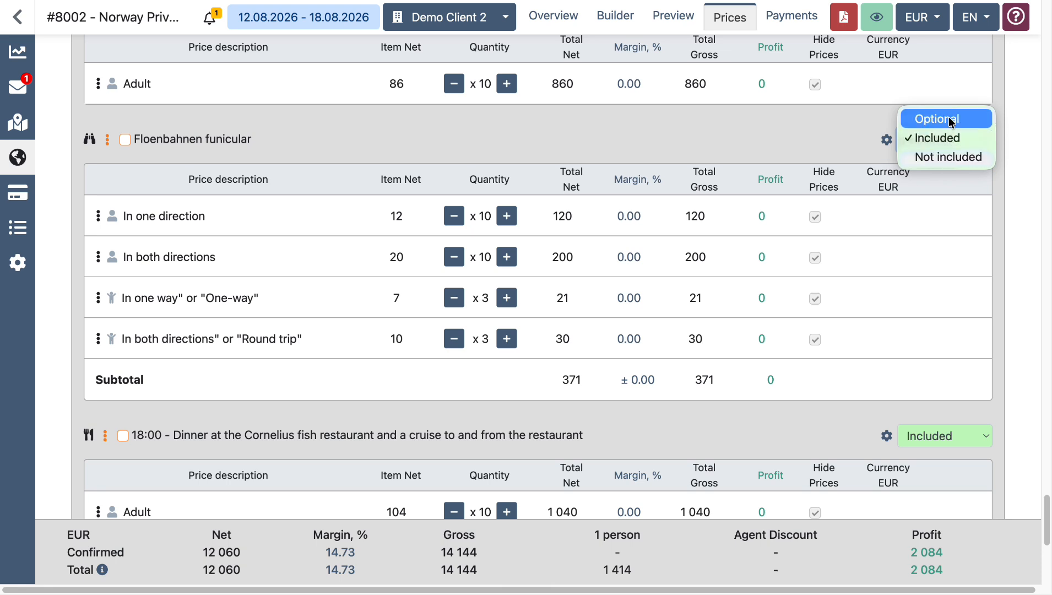
{"action": "left_click", "coordinate": [951, 120]}
- Set all four Floenbahnen funicular prices, one-way and round trip for adults and children, to Pay on the spot
{"action": "left_click", "coordinate": [880, 220]}
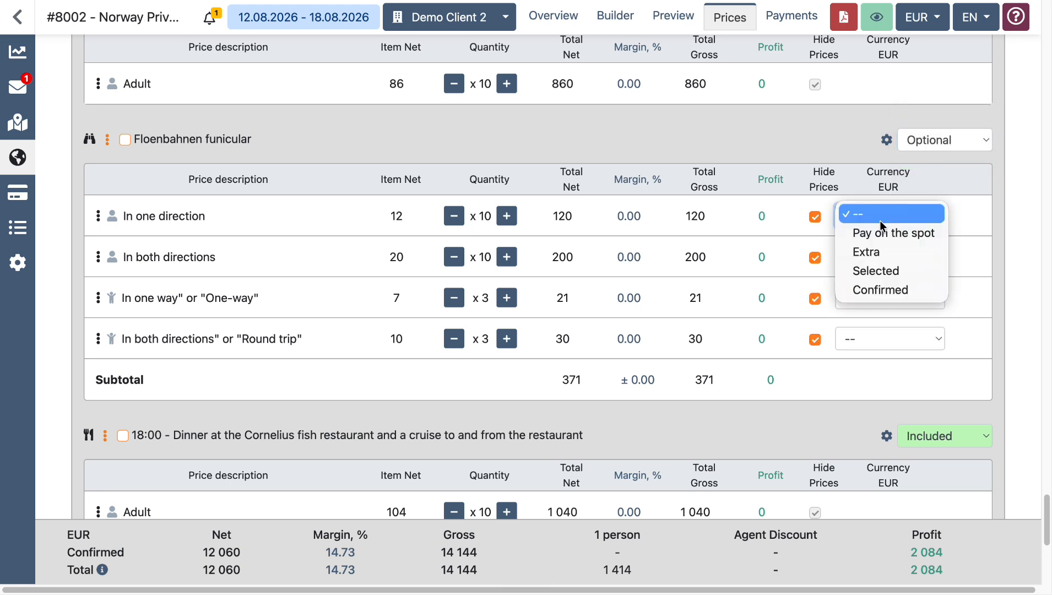
{"action": "left_click", "coordinate": [884, 233]}
{"action": "left_click", "coordinate": [889, 255]}
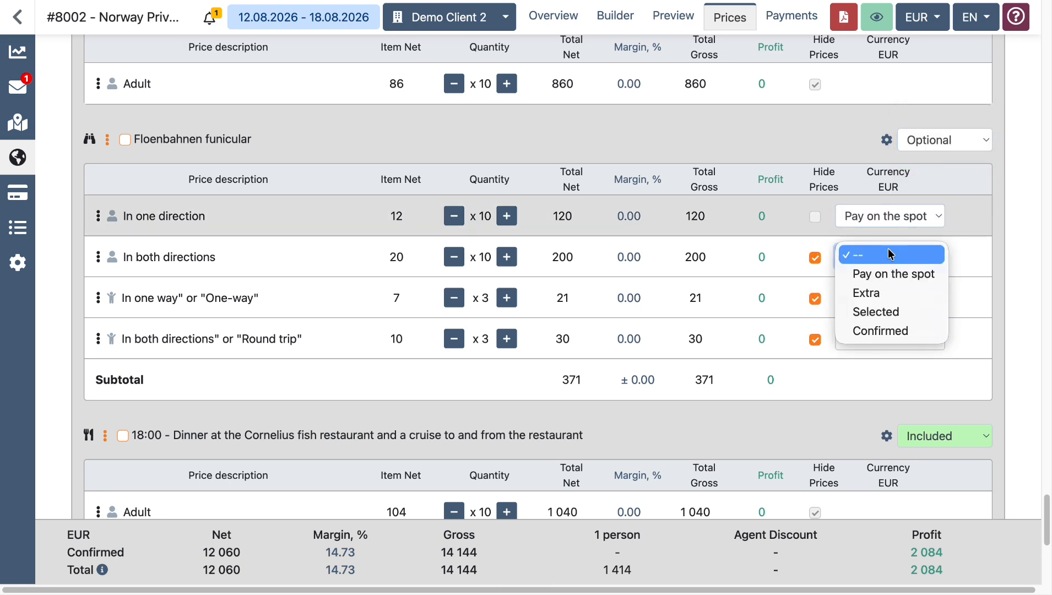
{"action": "left_click", "coordinate": [893, 274]}
{"action": "left_click", "coordinate": [897, 291]}
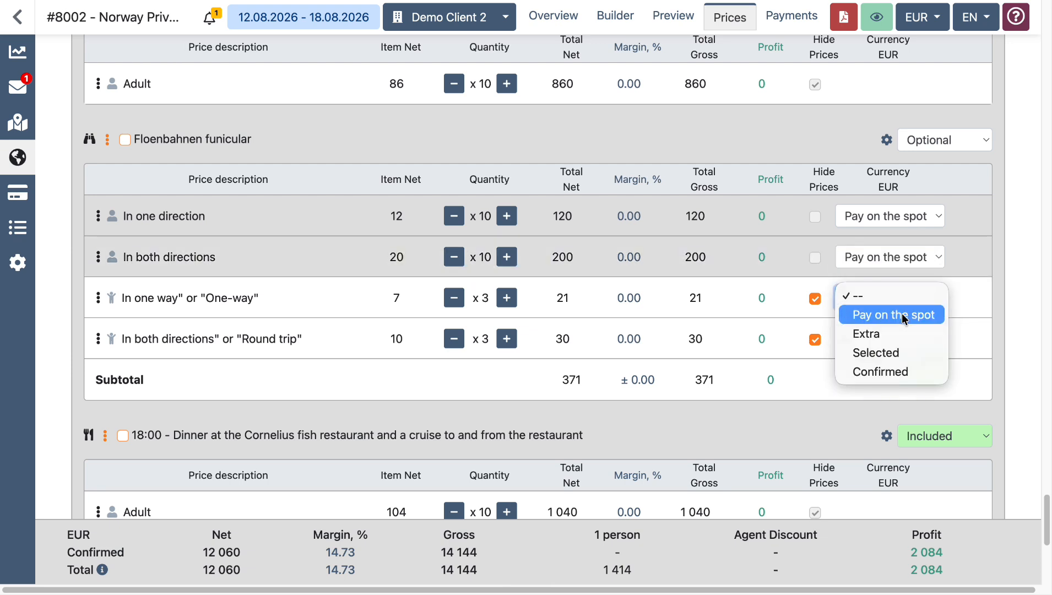
{"action": "left_click", "coordinate": [903, 319]}
{"action": "left_click", "coordinate": [899, 331]}
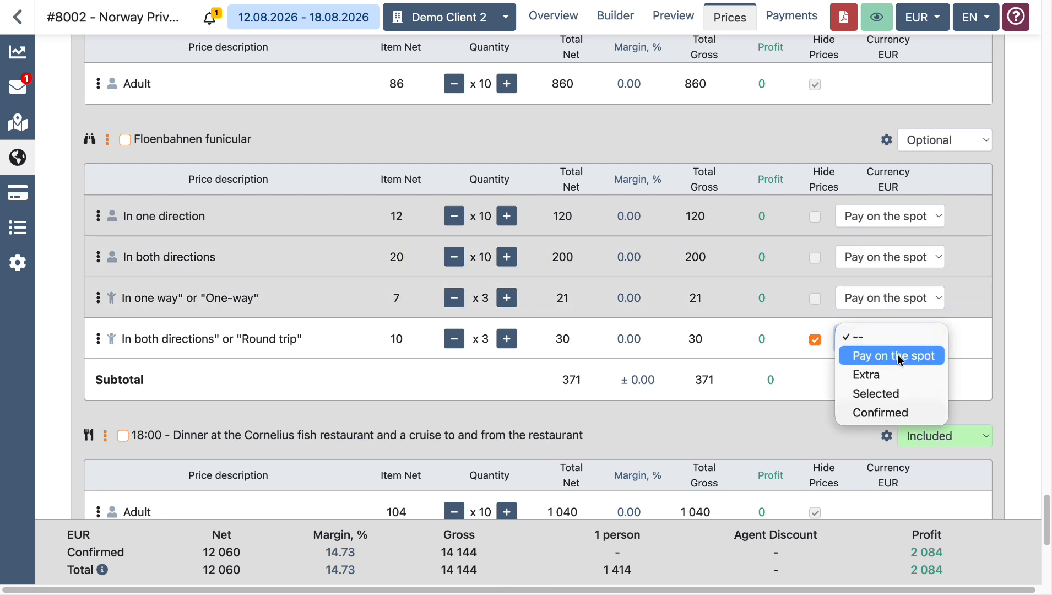
{"action": "left_click", "coordinate": [900, 357]}
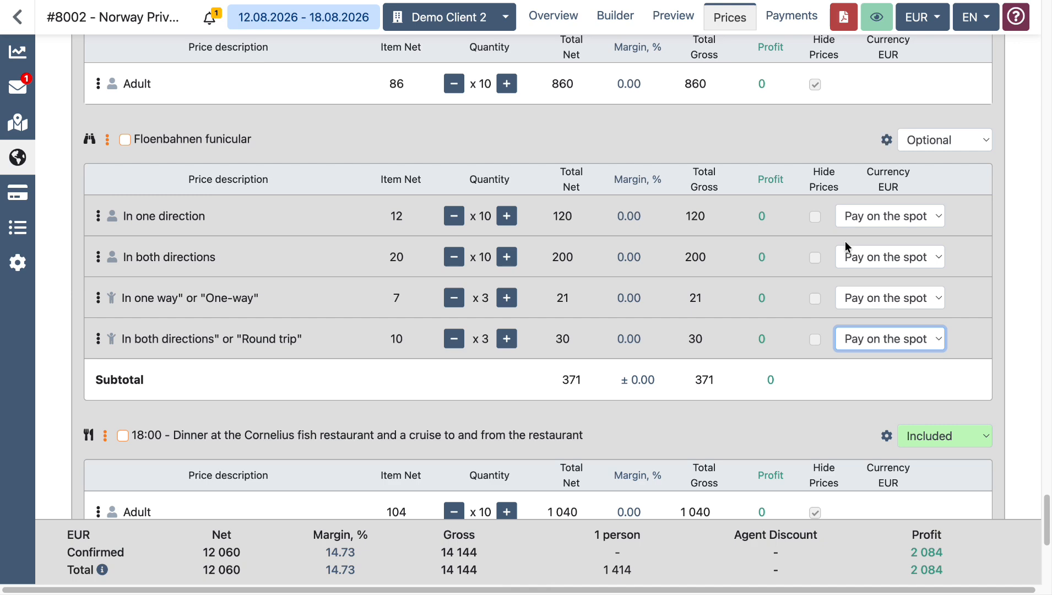
- Open the supplier settings of the Day 6 dinner at the Cornelius fish restaurant and start choosing a supplier
{"action": "scroll", "coordinate": [840, 259], "scroll_direction": "down", "scroll_amount": 7}
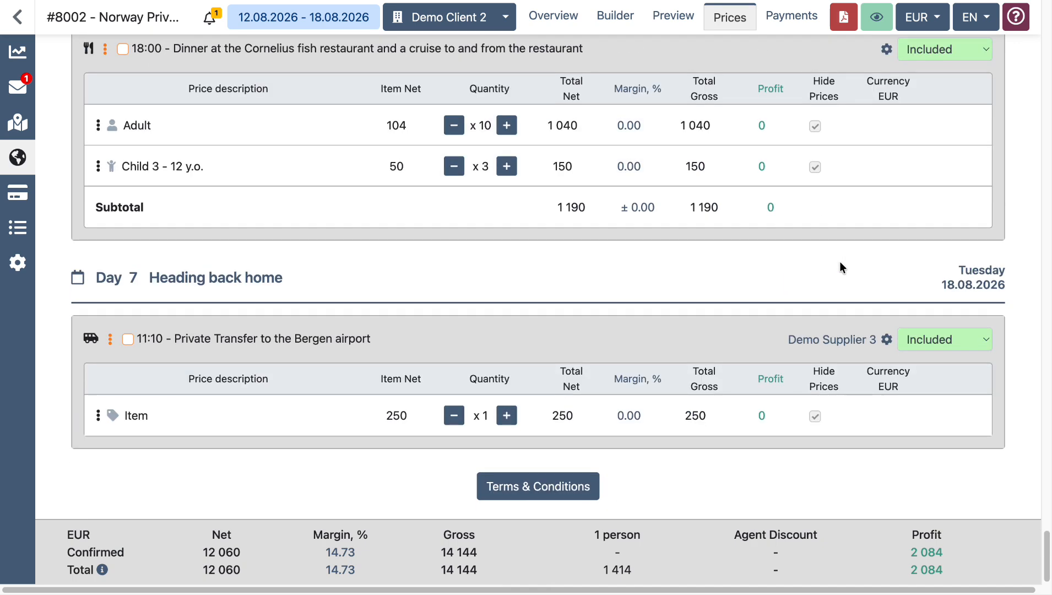
{"action": "scroll", "coordinate": [839, 262], "scroll_direction": "up", "scroll_amount": 2}
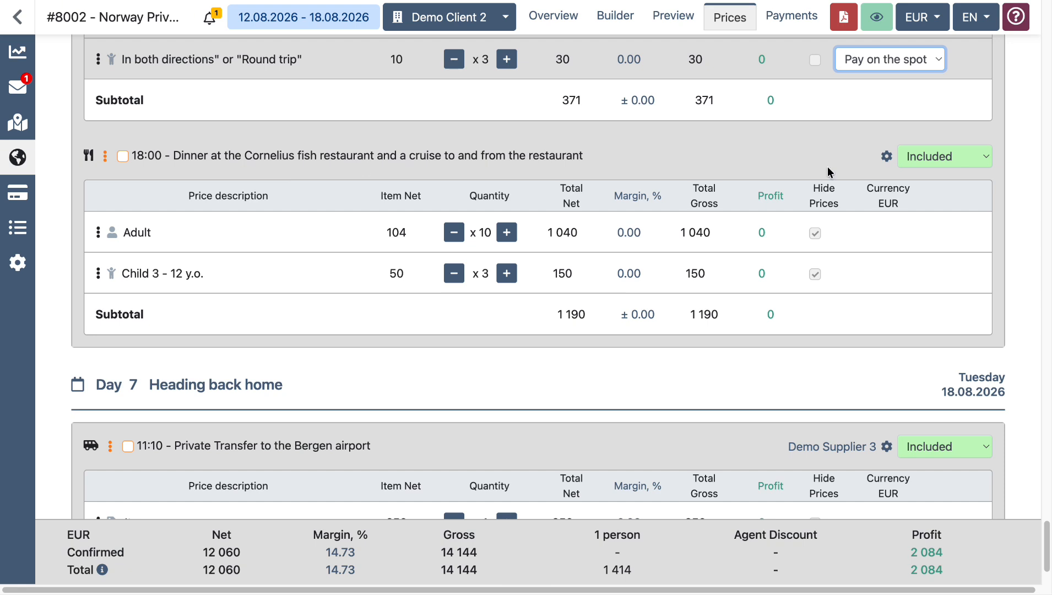
{"action": "left_click", "coordinate": [887, 158]}
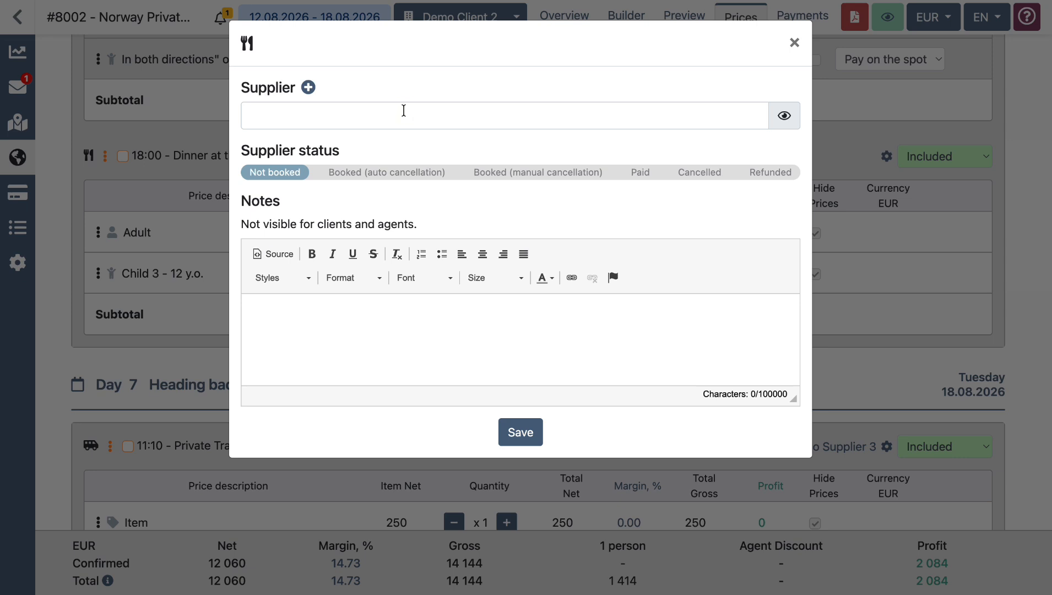
{"action": "left_click", "coordinate": [404, 111]}
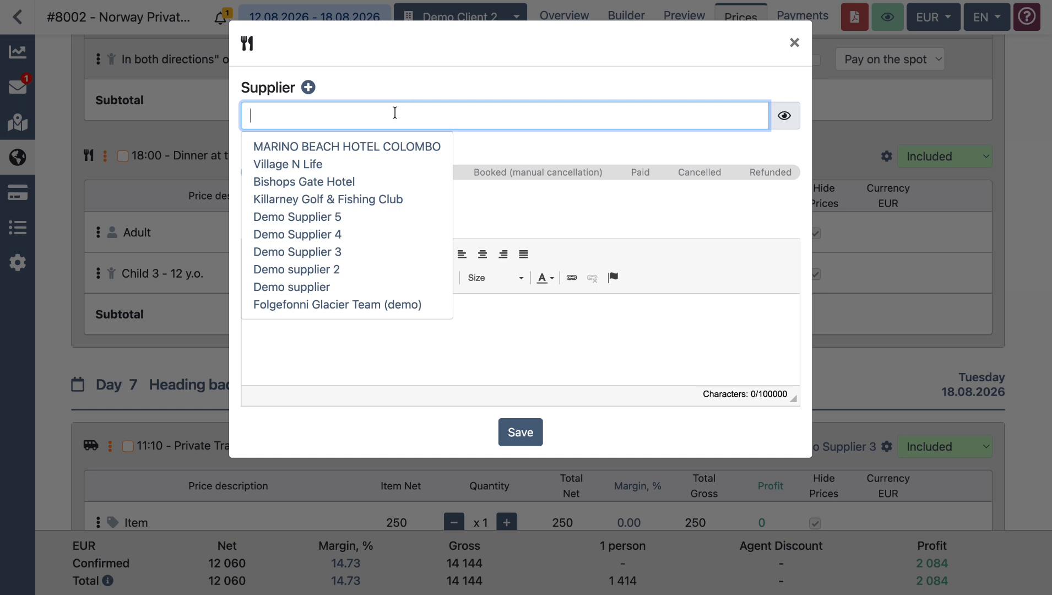
{"action": "type", "text": "By"}
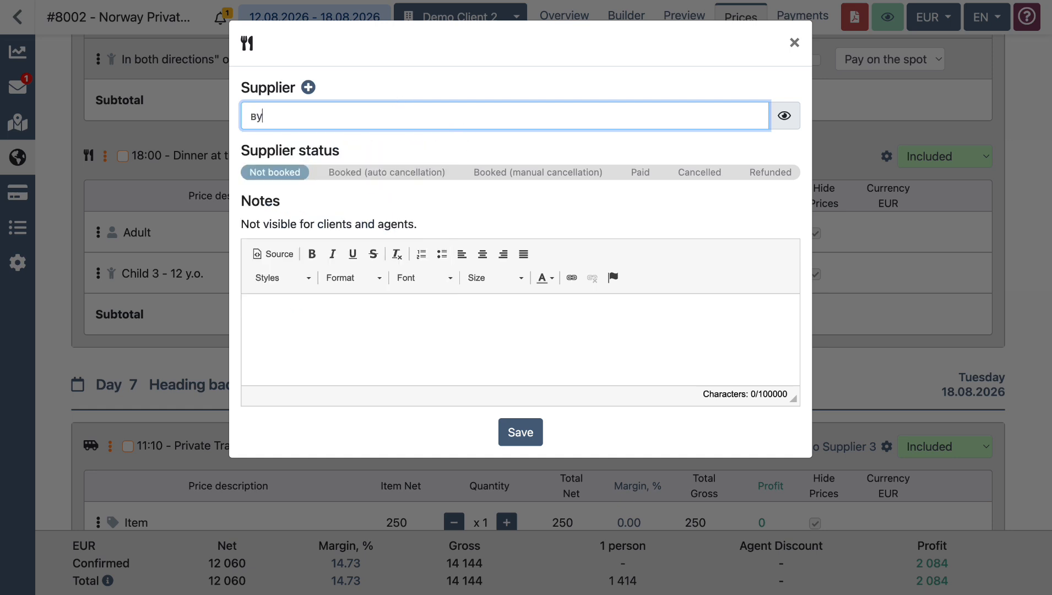
{"action": "key", "text": "BackSpace"}
{"action": "key", "text": "BackSpace"}
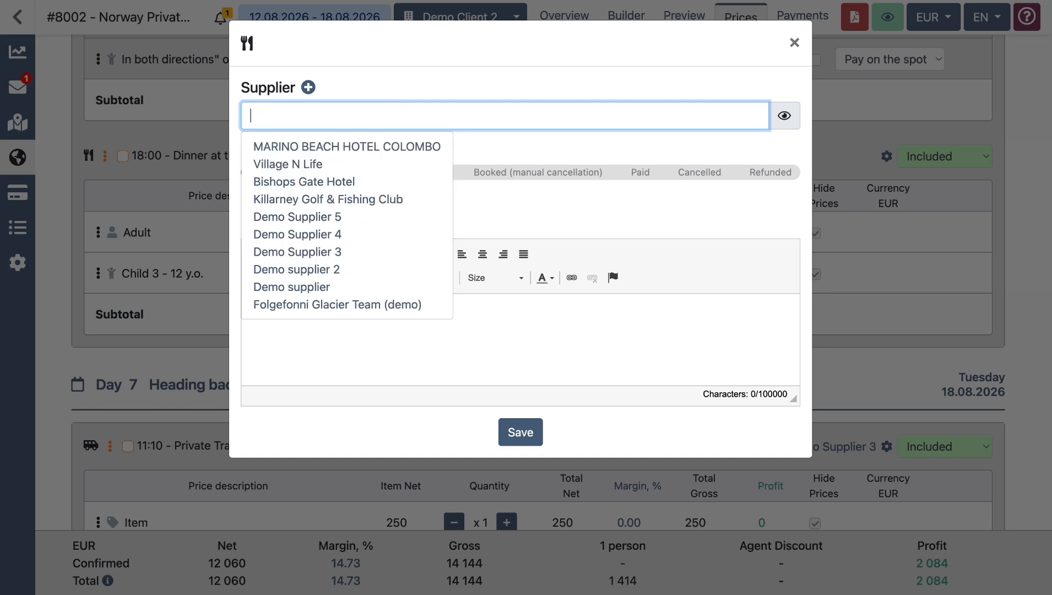
{"action": "type", "text": "s"}
{"action": "key", "text": "BackSpace"}
{"action": "left_click", "coordinate": [762, 0]}
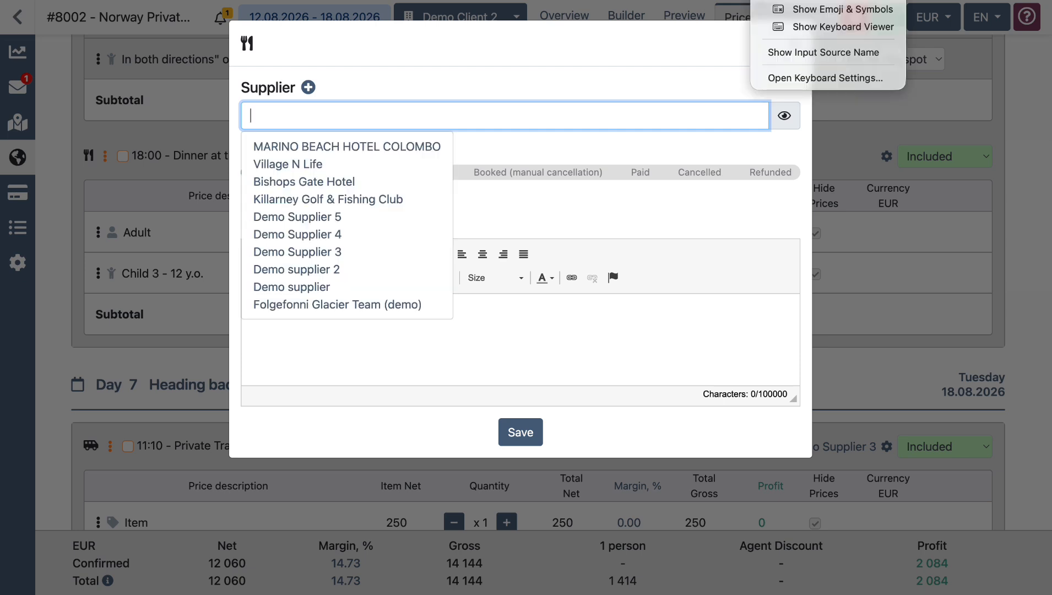
{"action": "key", "text": "Escape"}
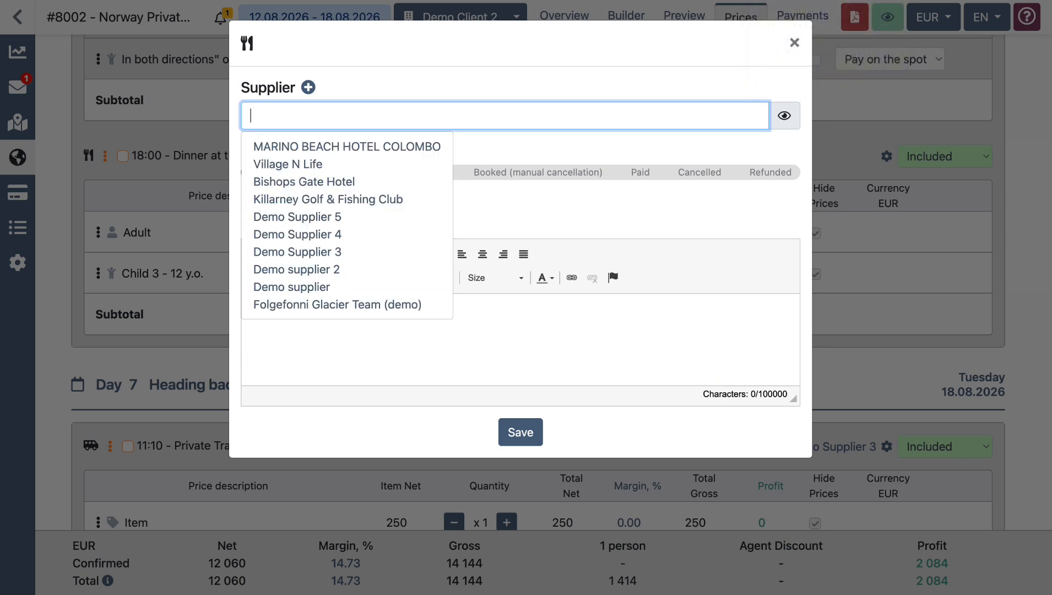
- Search the suppliers for "demo", assign Demo Supplier 5 to the dinner and save the settings
{"action": "type", "text": "demo"}
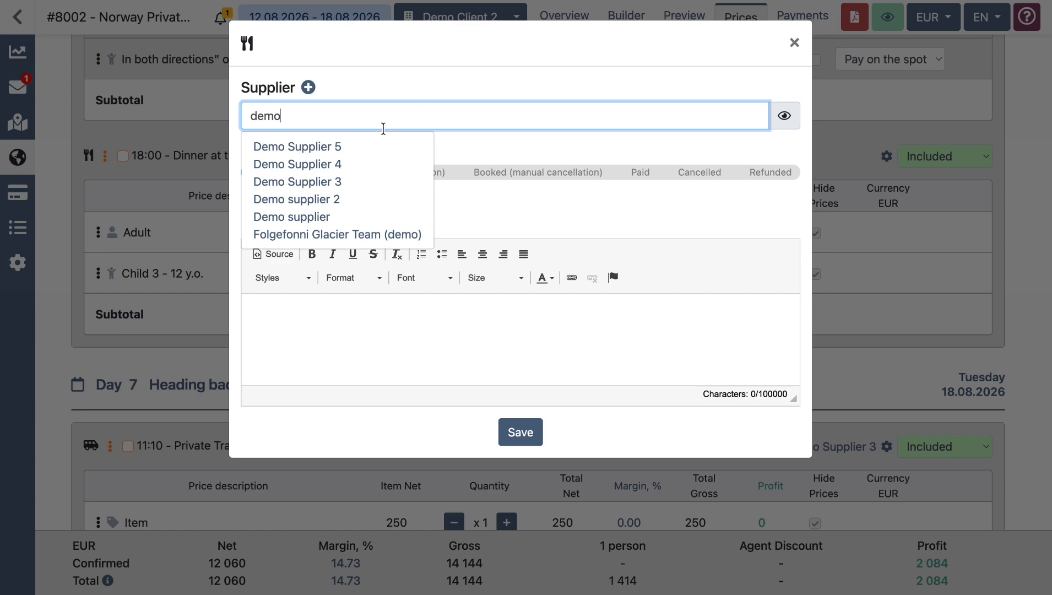
{"action": "left_click", "coordinate": [335, 150]}
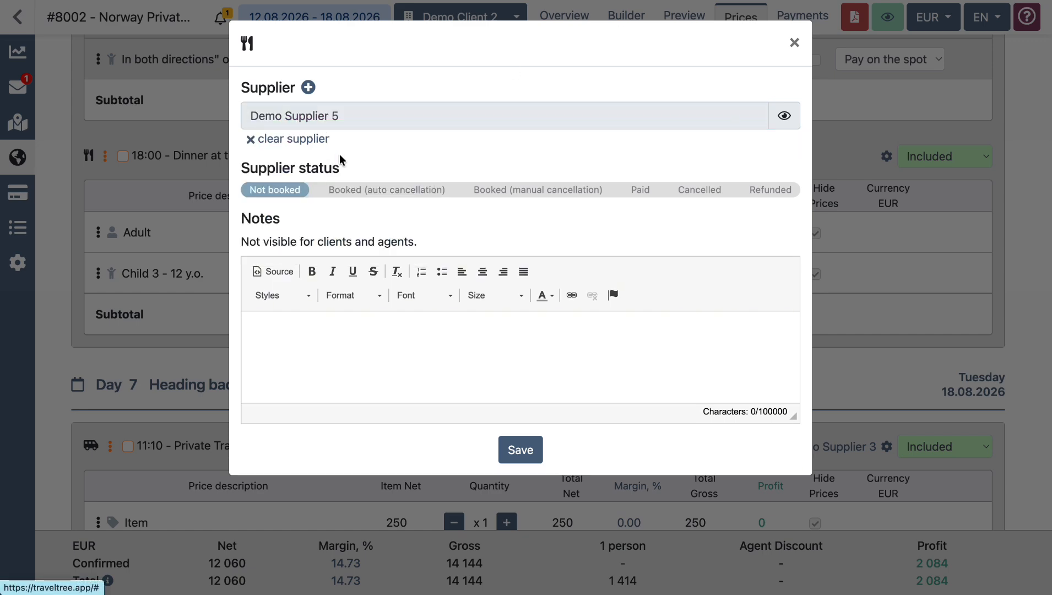
{"action": "left_click", "coordinate": [521, 452]}
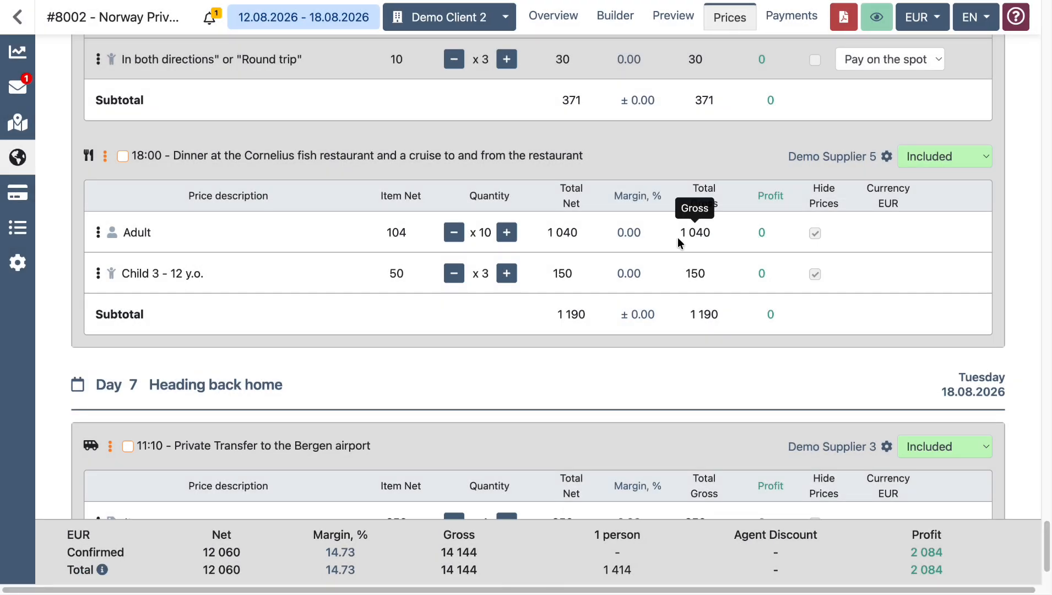
- Start generating a booking message for the trip's suppliers
{"action": "scroll", "coordinate": [681, 247], "scroll_direction": "down", "scroll_amount": 2}
{"action": "scroll", "coordinate": [681, 250], "scroll_direction": "up", "scroll_amount": 9}
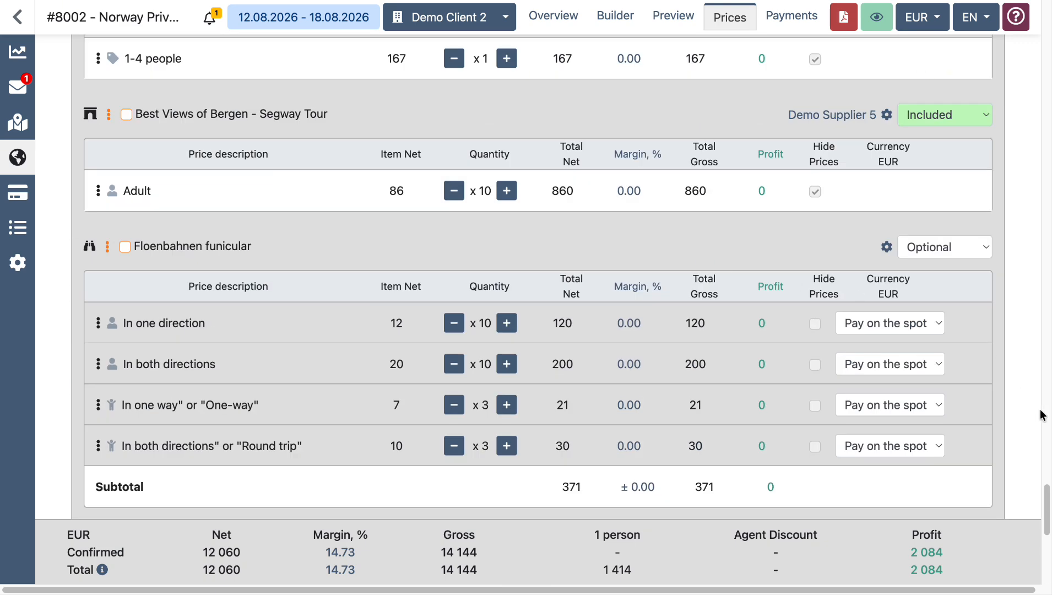
{"action": "left_click_drag", "start_coordinate": [1045, 504], "coordinate": [1050, 11]}
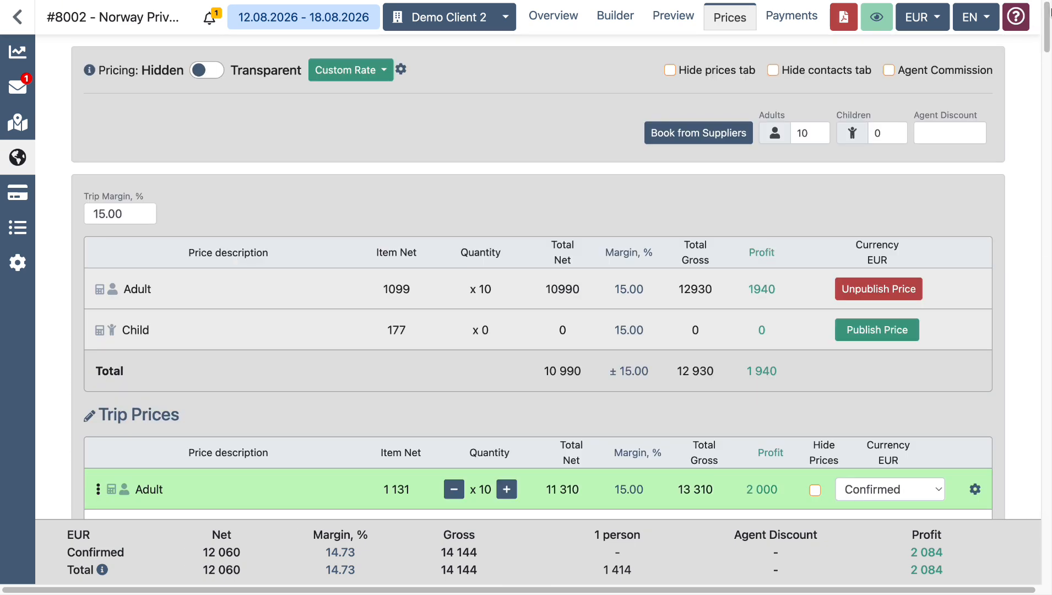
{"action": "left_click", "coordinate": [694, 140]}
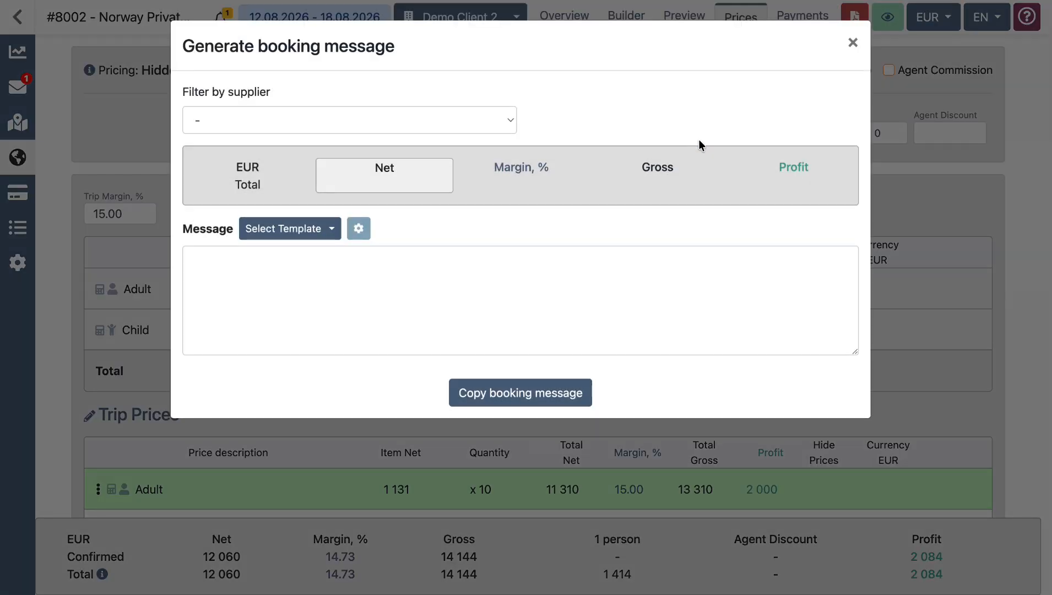
- Filter the booking message by Demo Supplier 3 and review the services listed for that supplier
{"action": "left_click", "coordinate": [493, 122]}
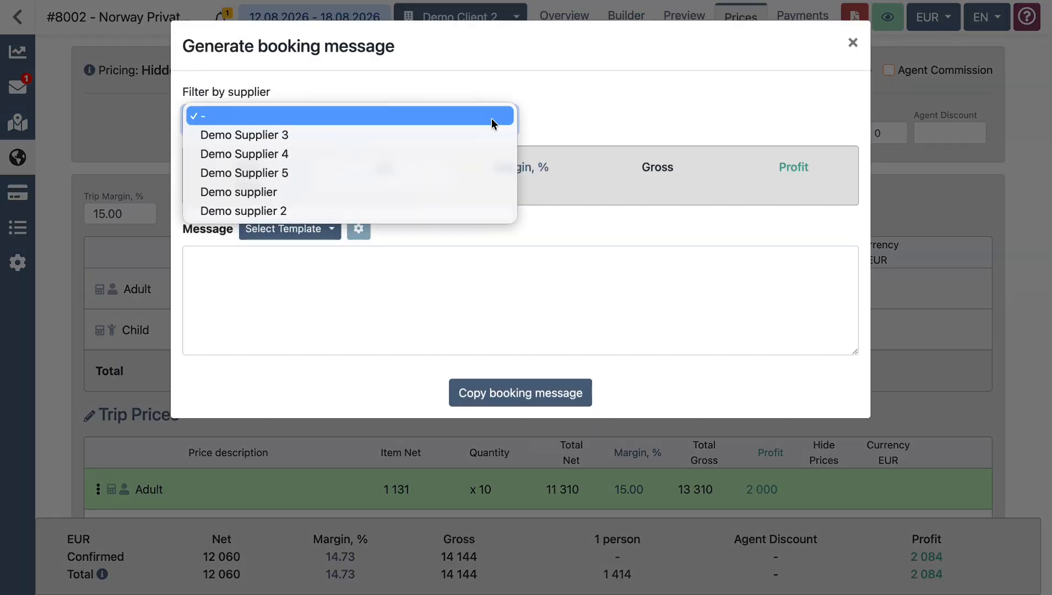
{"action": "left_click", "coordinate": [384, 140]}
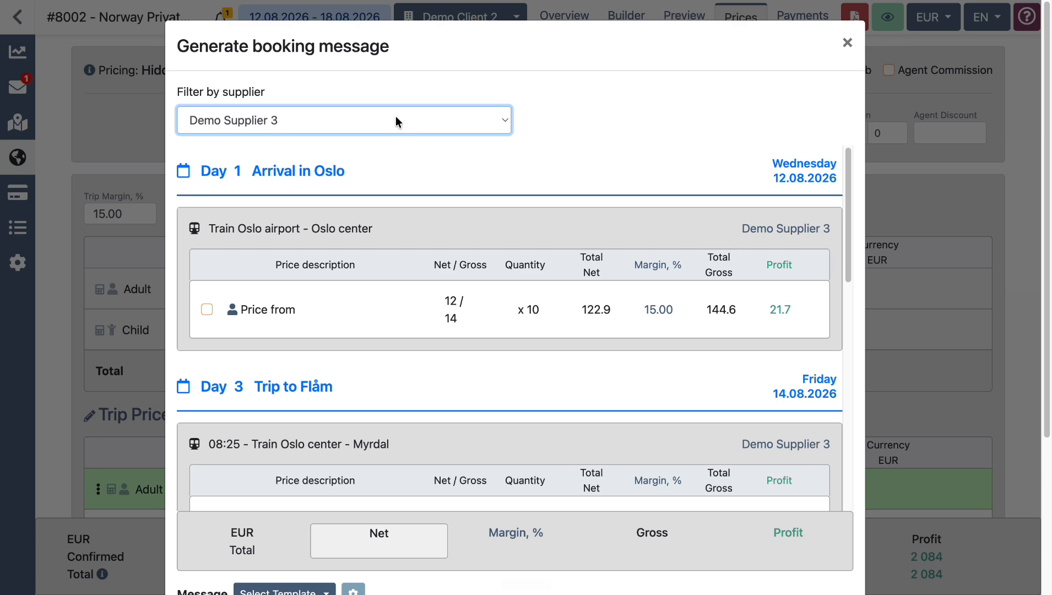
{"action": "scroll", "coordinate": [314, 160], "scroll_direction": "down", "scroll_amount": 10}
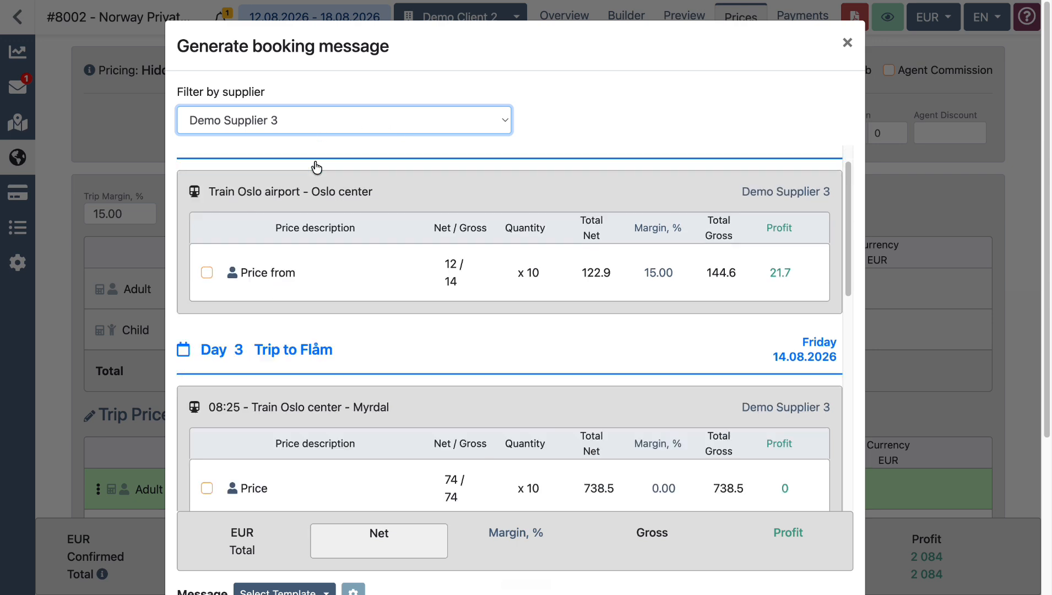
{"action": "scroll", "coordinate": [315, 161], "scroll_direction": "up", "scroll_amount": 10}
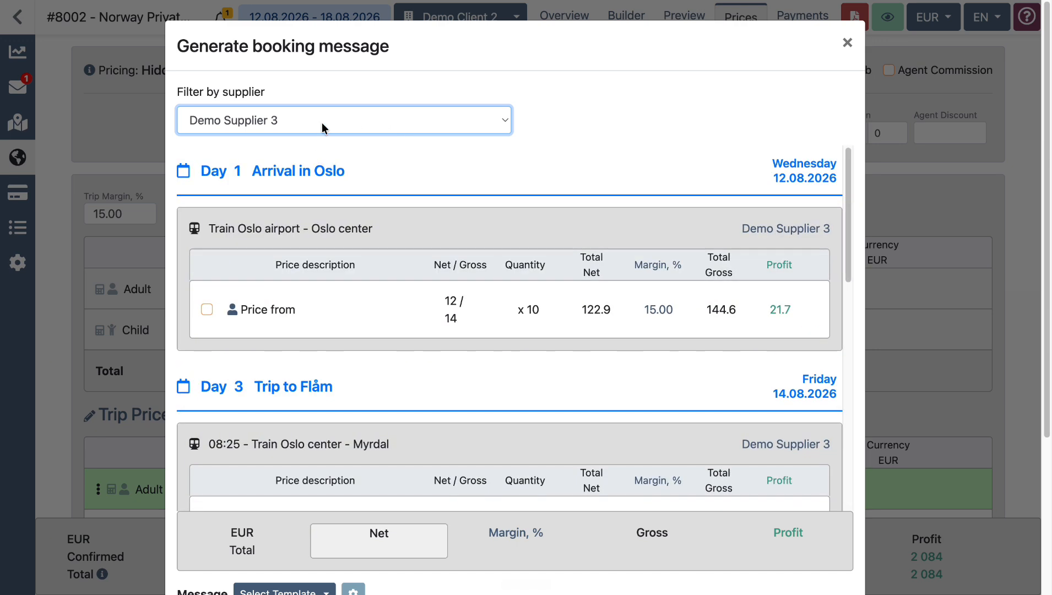
- Switch the booking message's supplier filter to Demo Supplier 5
{"action": "left_click", "coordinate": [321, 120]}
{"action": "left_click", "coordinate": [305, 151]}
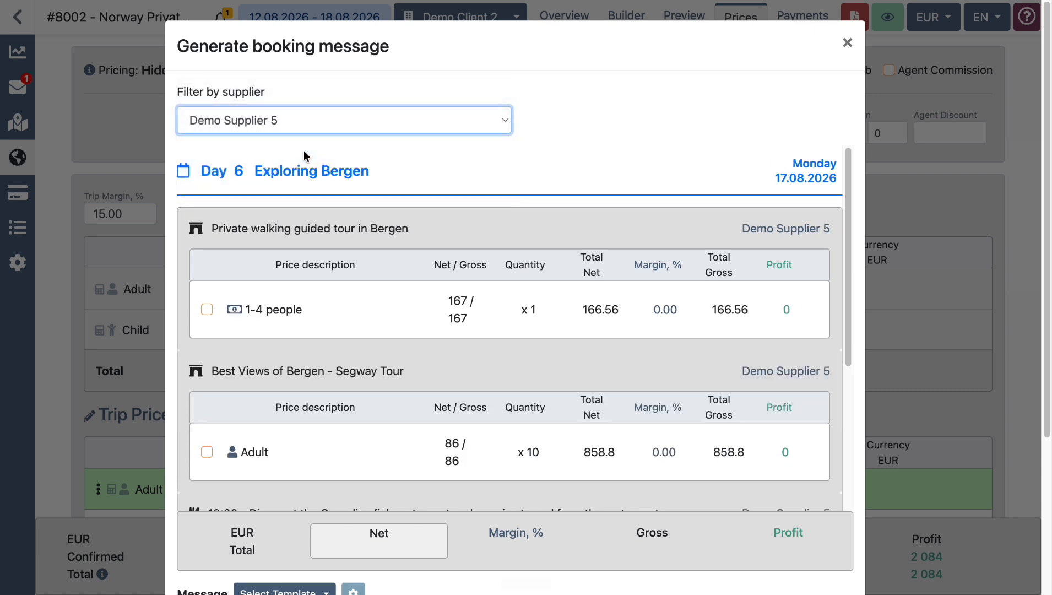
- Add Demo Supplier 5's walking tour, Segway tour and all the Cornelius dinner rates to the booking message
{"action": "left_click", "coordinate": [205, 311]}
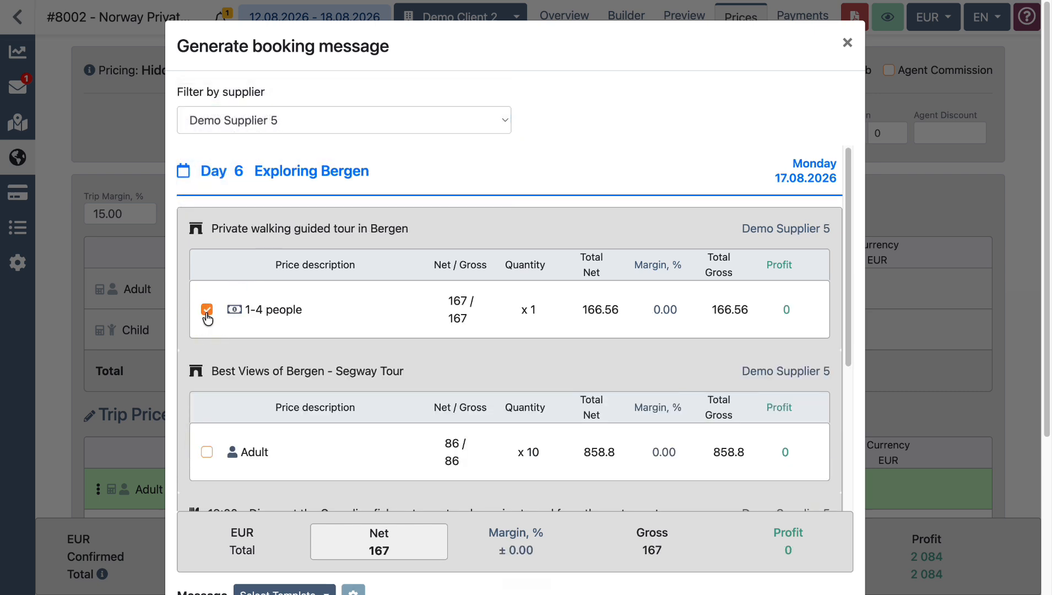
{"action": "scroll", "coordinate": [204, 330], "scroll_direction": "down", "scroll_amount": 2}
{"action": "left_click", "coordinate": [205, 351]}
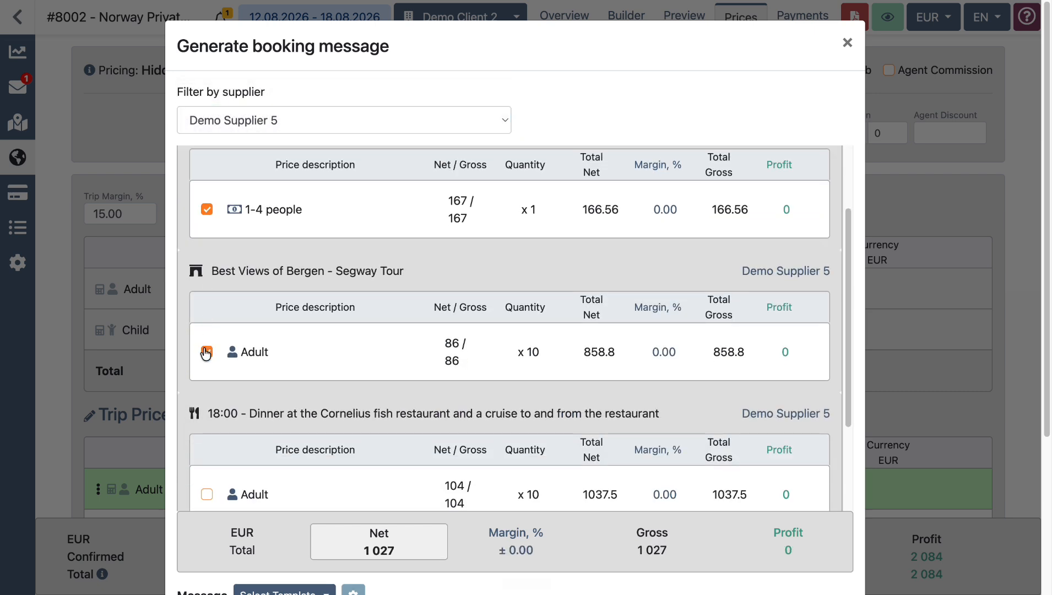
{"action": "scroll", "coordinate": [205, 352], "scroll_direction": "down", "scroll_amount": 3}
{"action": "scroll", "coordinate": [208, 363], "scroll_direction": "down", "scroll_amount": 2}
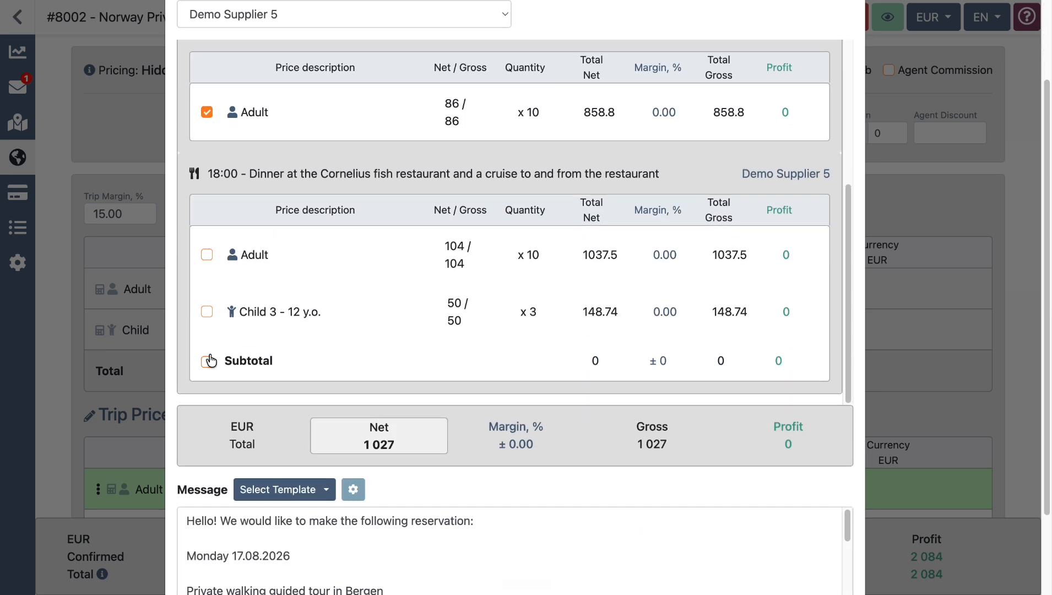
{"action": "left_click", "coordinate": [207, 361]}
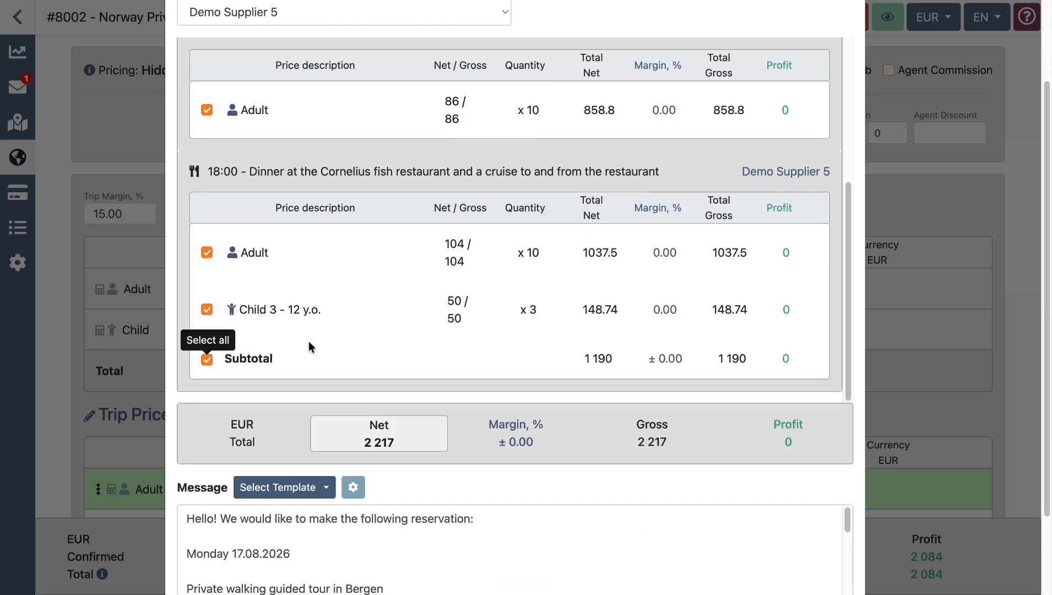
- Read through the generated reservation message from its greeting to the main tourist's contact details
{"action": "scroll", "coordinate": [331, 338], "scroll_direction": "down", "scroll_amount": 2}
{"action": "scroll", "coordinate": [333, 469], "scroll_direction": "down", "scroll_amount": 1}
{"action": "scroll", "coordinate": [333, 470], "scroll_direction": "up", "scroll_amount": 1}
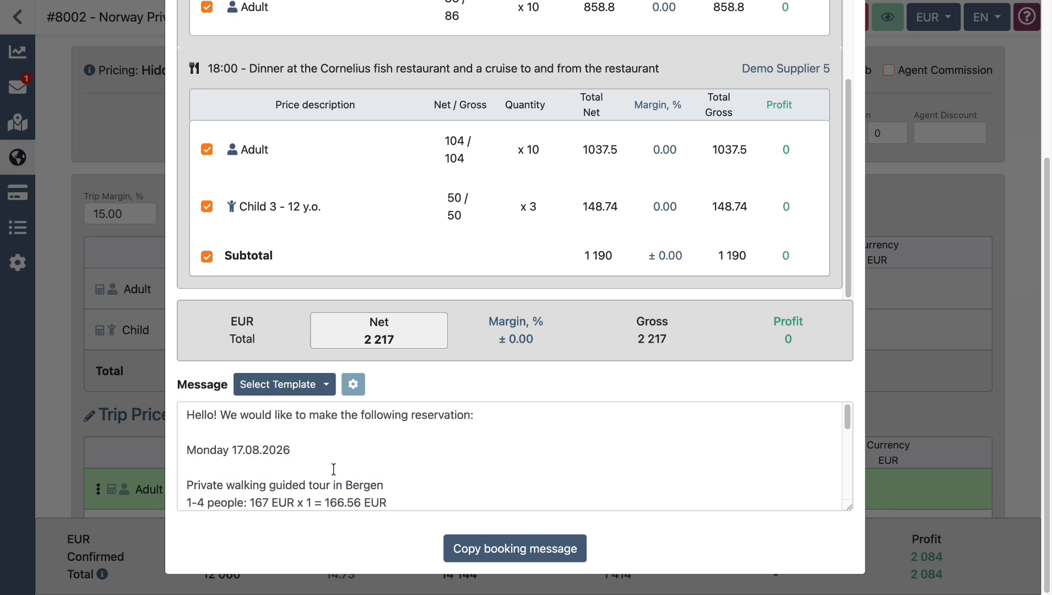
{"action": "scroll", "coordinate": [318, 435], "scroll_direction": "down", "scroll_amount": 3}
{"action": "scroll", "coordinate": [318, 433], "scroll_direction": "down", "scroll_amount": 1}
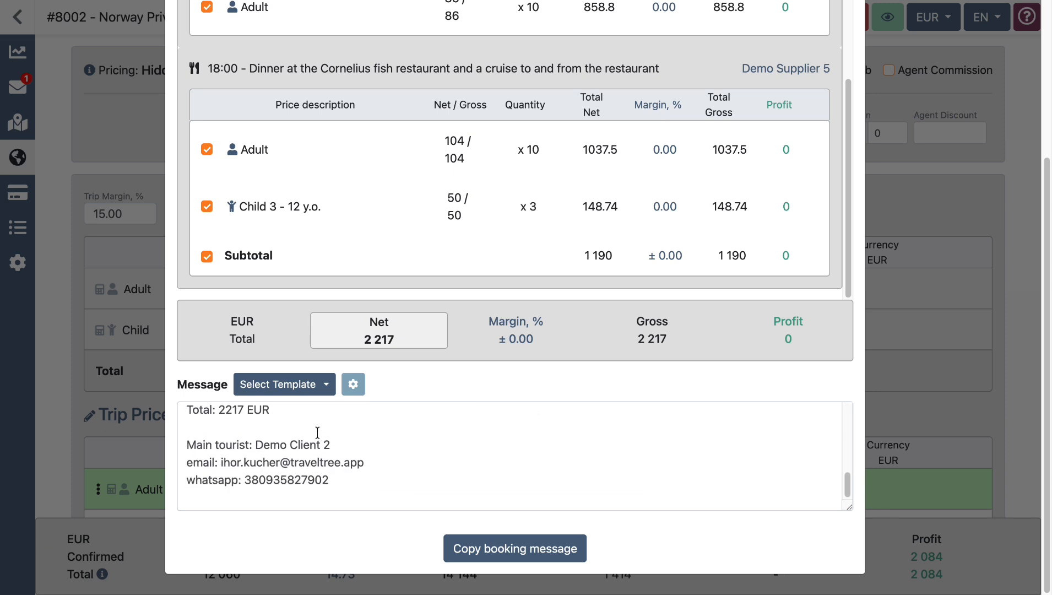
{"action": "scroll", "coordinate": [317, 433], "scroll_direction": "up", "scroll_amount": 4}
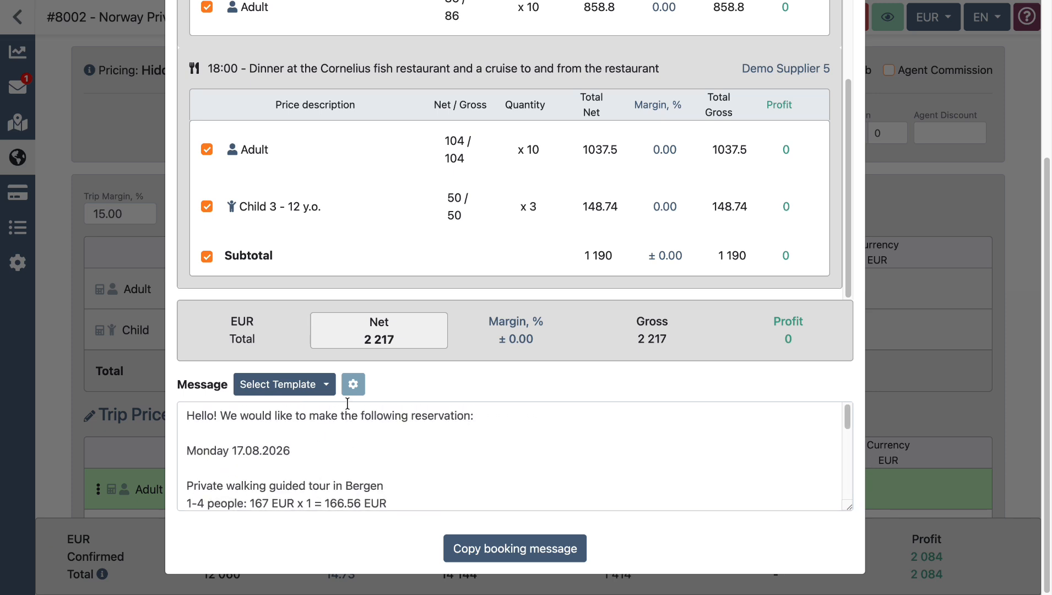
- View the available message templates and the name and text fields for creating a template, and close the template editor
{"action": "left_click", "coordinate": [327, 385]}
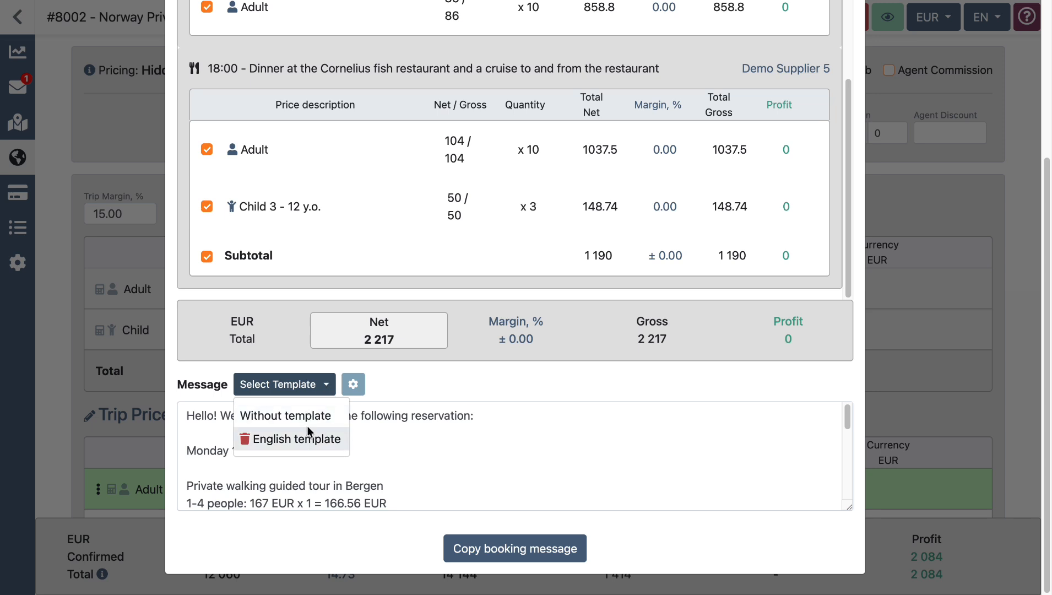
{"action": "left_click", "coordinate": [354, 384]}
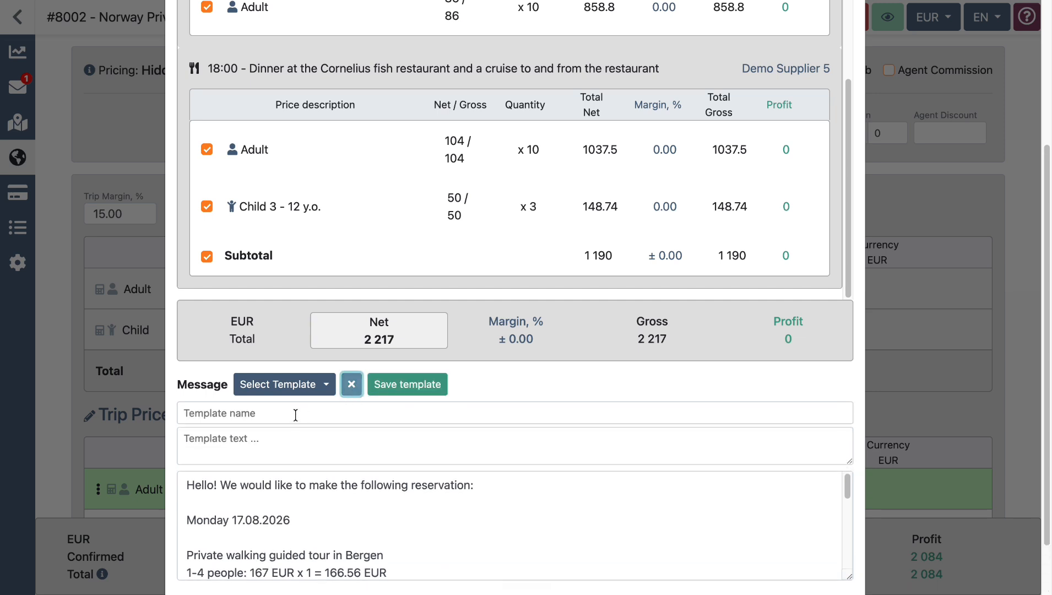
{"action": "left_click", "coordinate": [295, 416]}
{"action": "left_click", "coordinate": [294, 432]}
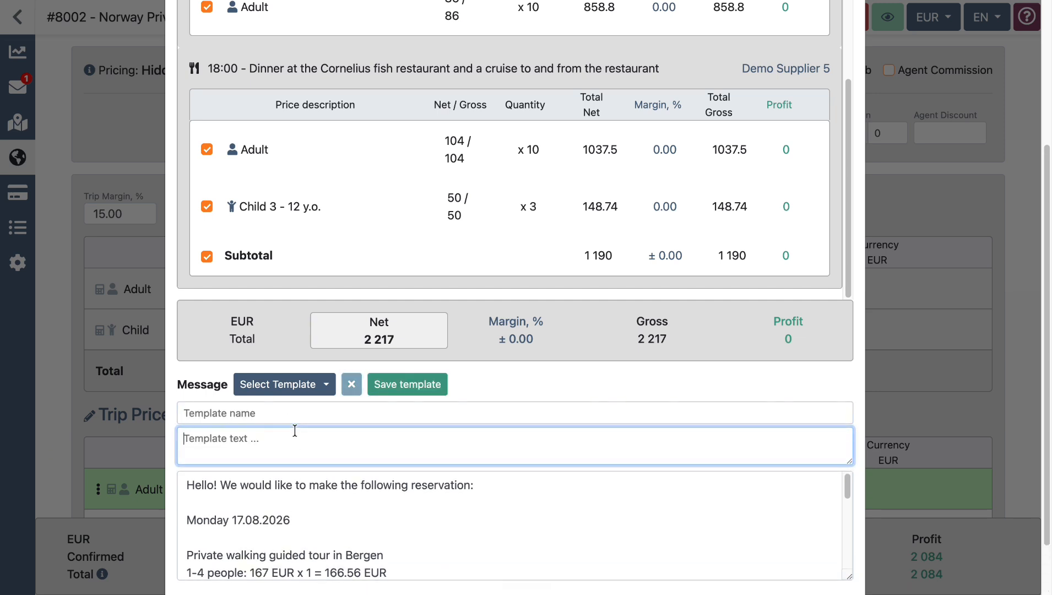
{"action": "left_click", "coordinate": [267, 410]}
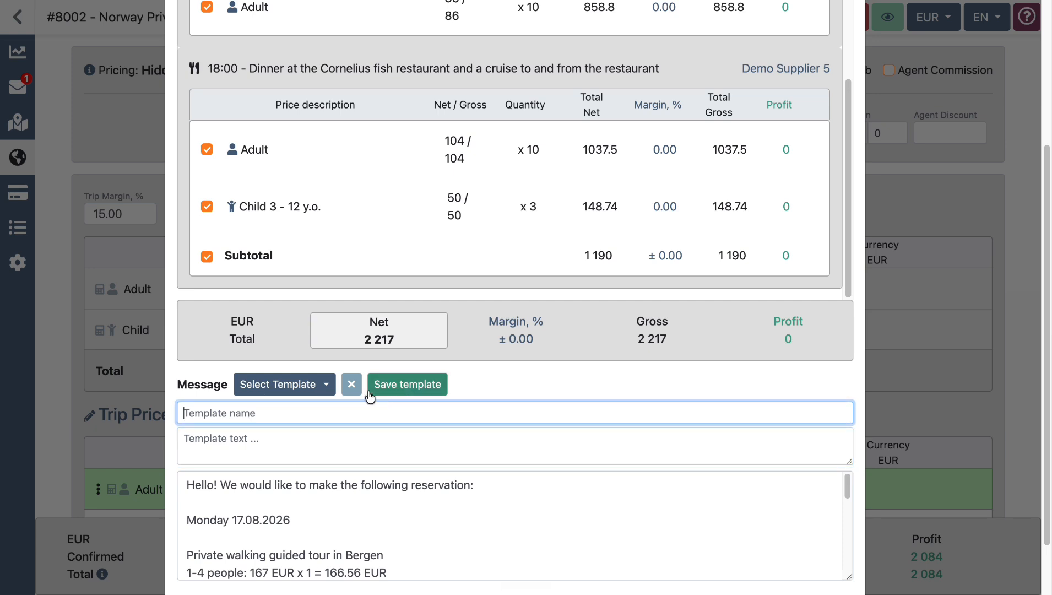
{"action": "left_click", "coordinate": [349, 388]}
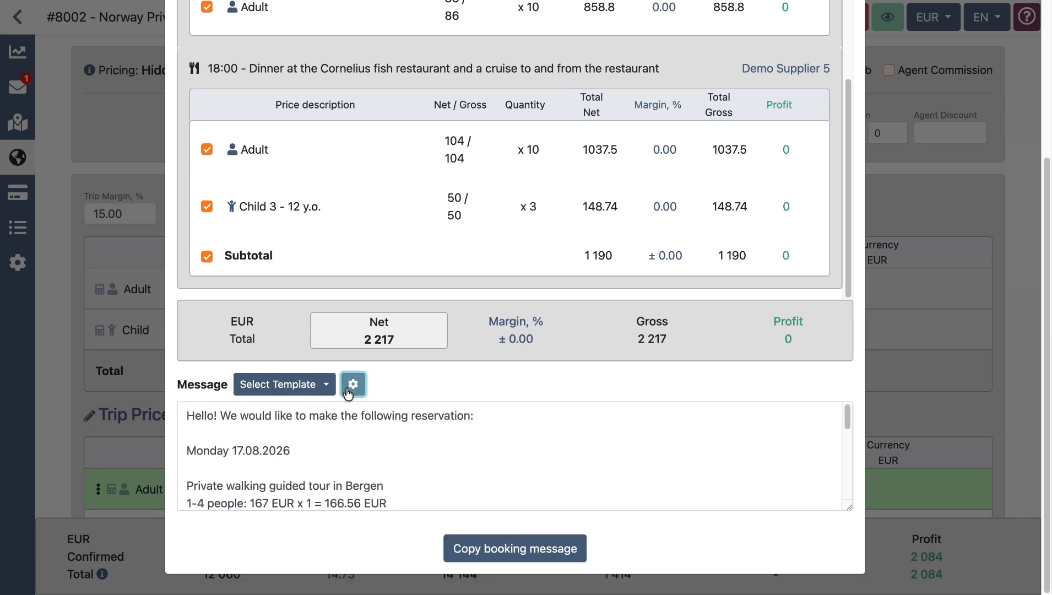
- Check the full reservation text and copy the booking message to the clipboard
{"action": "scroll", "coordinate": [353, 458], "scroll_direction": "down", "scroll_amount": 1}
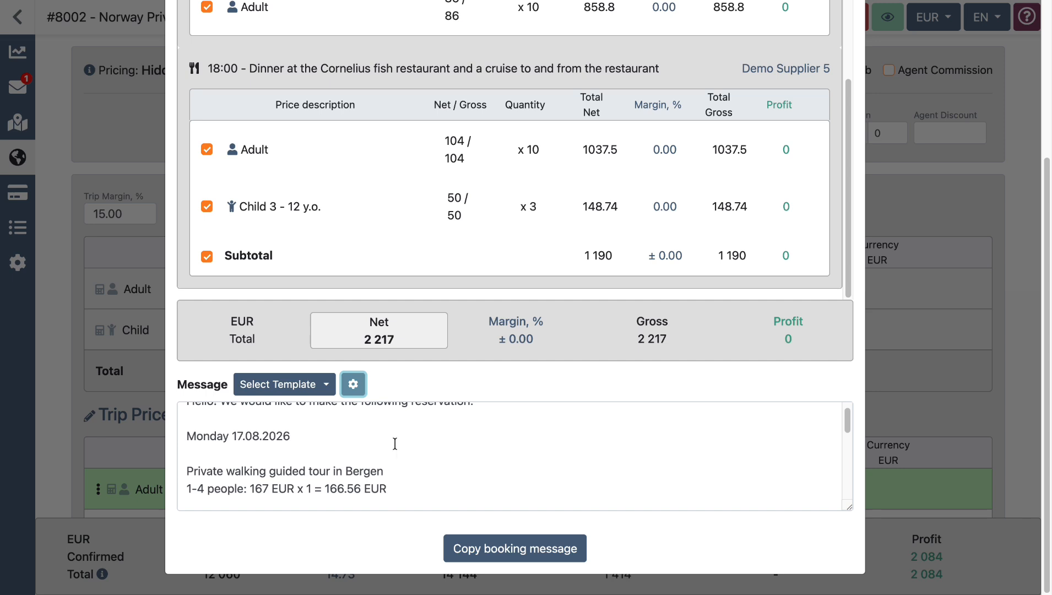
{"action": "scroll", "coordinate": [392, 441], "scroll_direction": "up", "scroll_amount": 3}
{"action": "scroll", "coordinate": [393, 449], "scroll_direction": "up", "scroll_amount": 5}
{"action": "scroll", "coordinate": [393, 449], "scroll_direction": "down", "scroll_amount": 5}
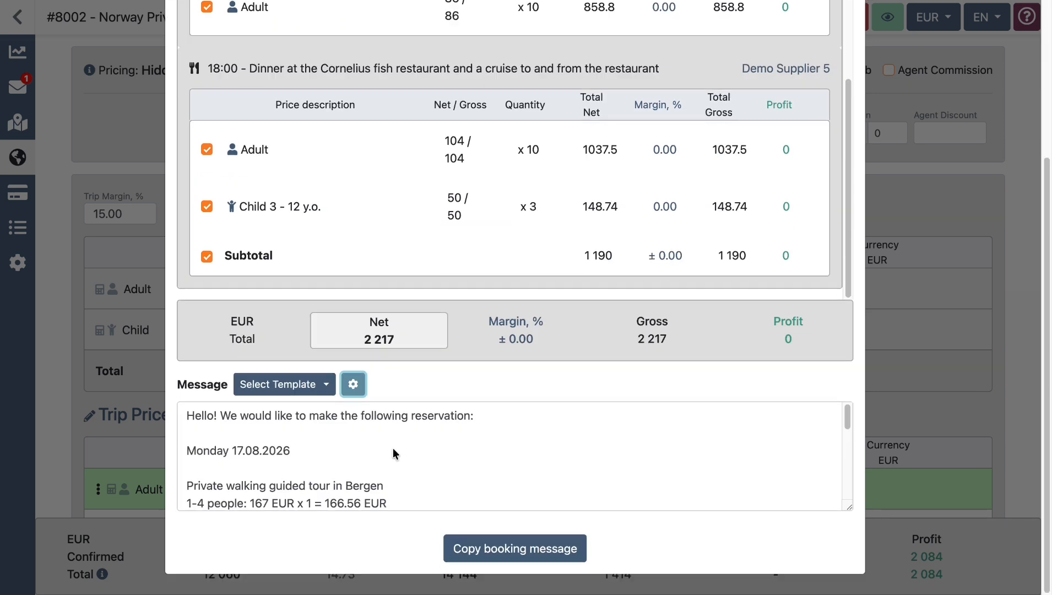
{"action": "scroll", "coordinate": [392, 449], "scroll_direction": "down", "scroll_amount": 2}
{"action": "scroll", "coordinate": [393, 450], "scroll_direction": "down", "scroll_amount": 10}
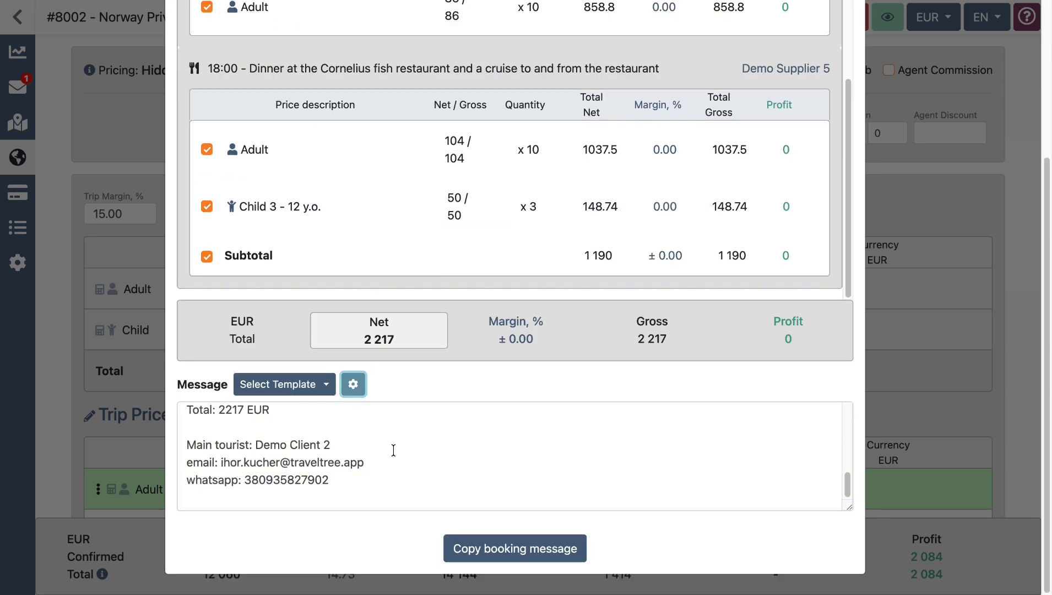
{"action": "scroll", "coordinate": [393, 450], "scroll_direction": "up", "scroll_amount": 12}
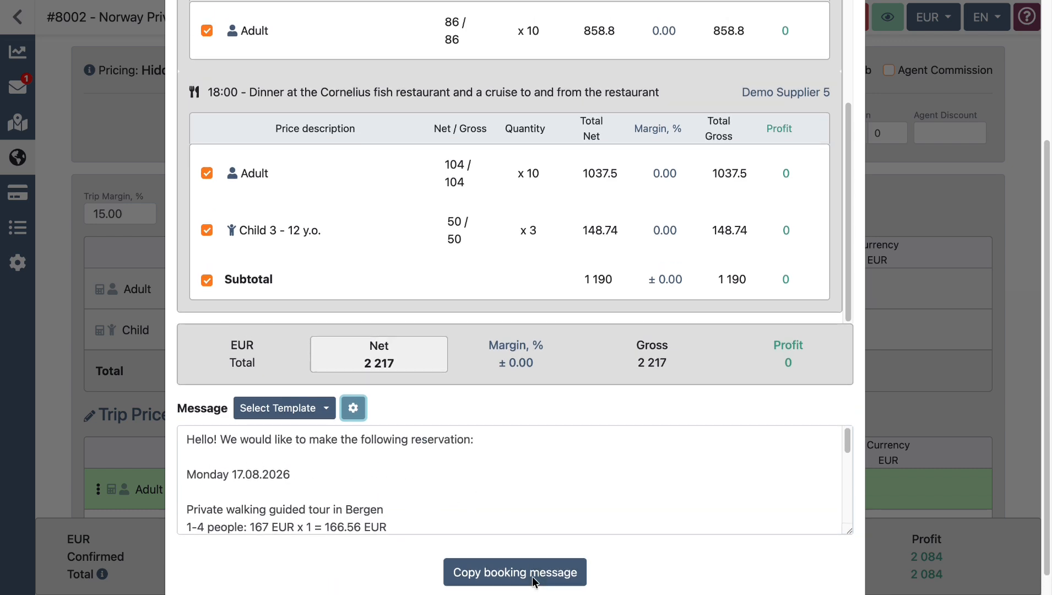
{"action": "left_click", "coordinate": [533, 573]}
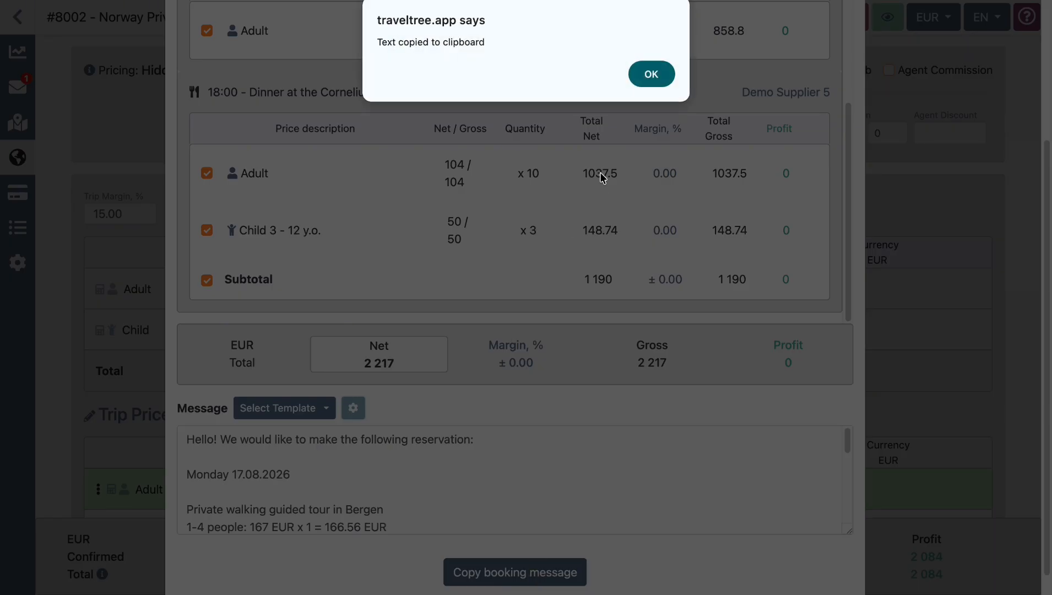
{"action": "left_click", "coordinate": [651, 73]}
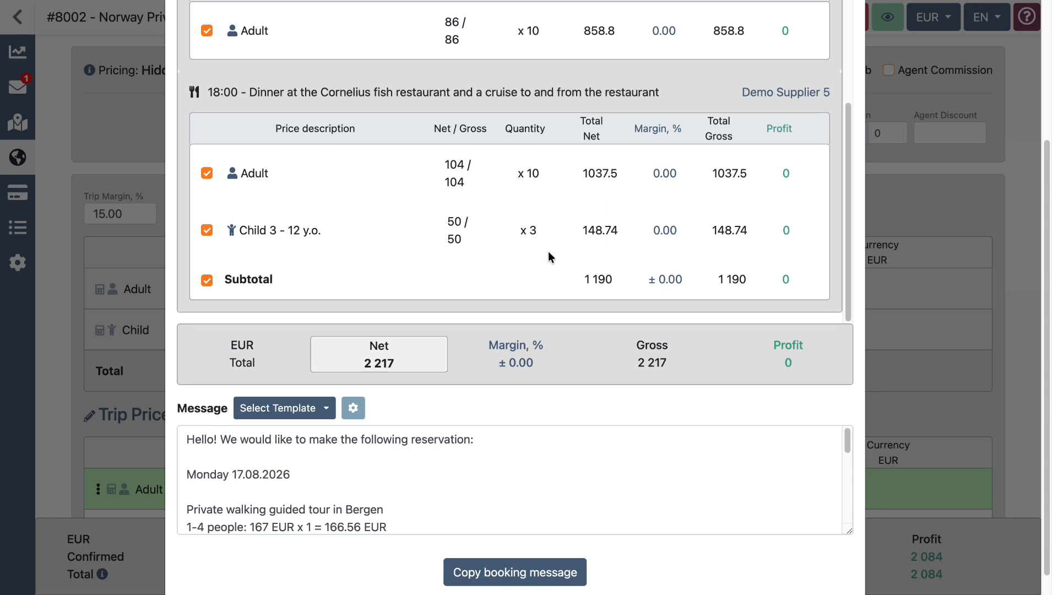
- Reread the booking message's services and tourist contact details, and close the message generator
{"action": "scroll", "coordinate": [379, 468], "scroll_direction": "down", "scroll_amount": 2}
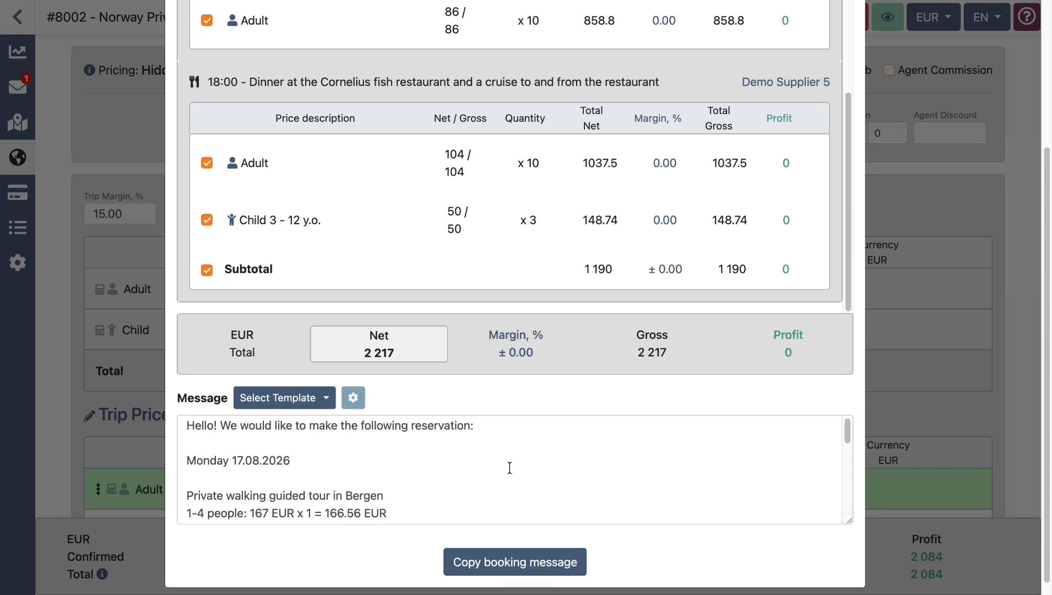
{"action": "scroll", "coordinate": [308, 463], "scroll_direction": "down", "scroll_amount": 3}
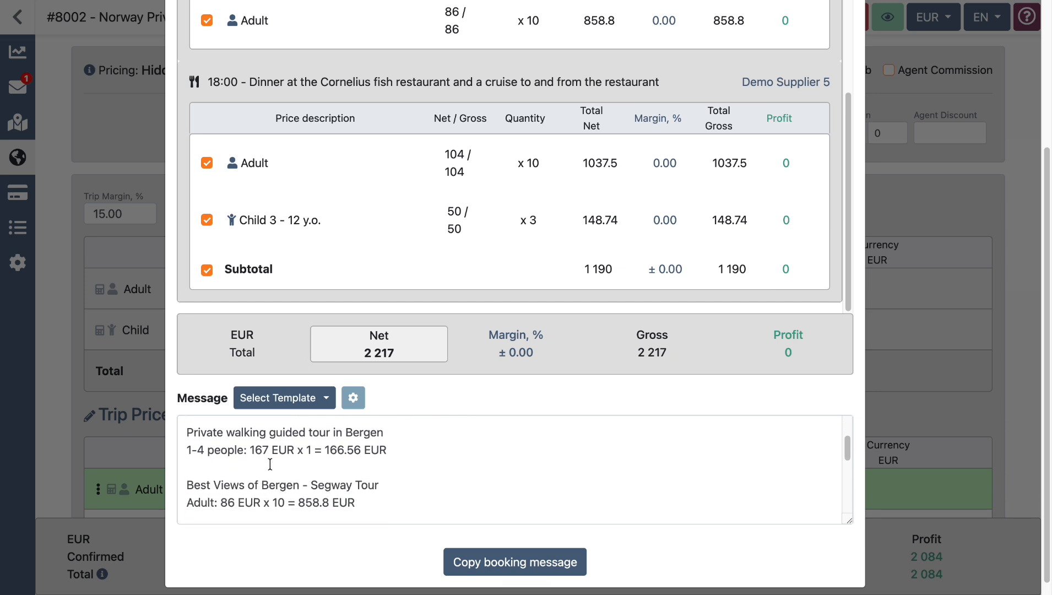
{"action": "scroll", "coordinate": [250, 453], "scroll_direction": "down", "scroll_amount": 5}
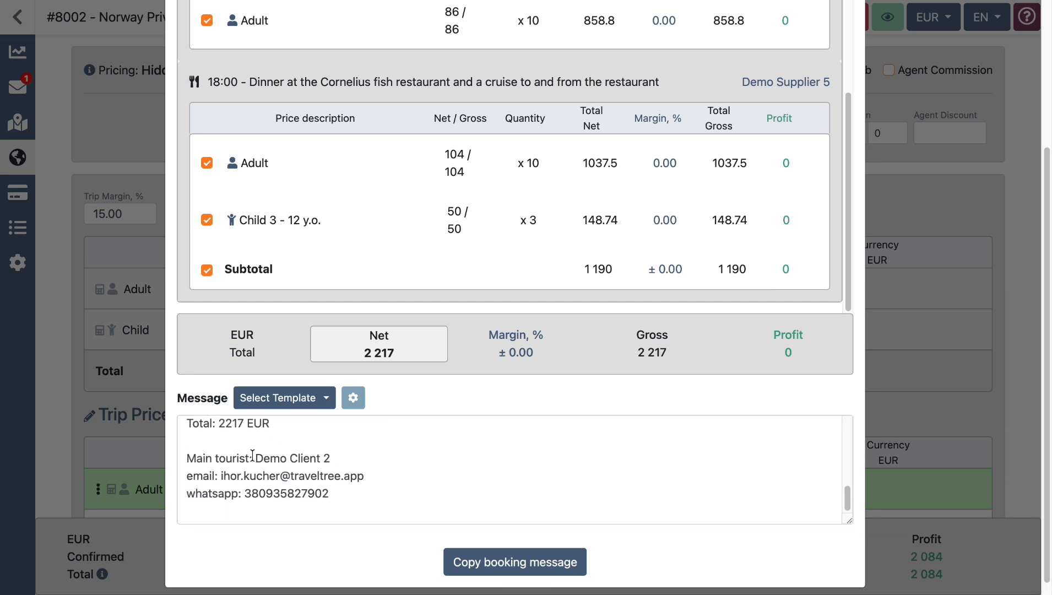
{"action": "scroll", "coordinate": [887, 181], "scroll_direction": "up", "scroll_amount": 4}
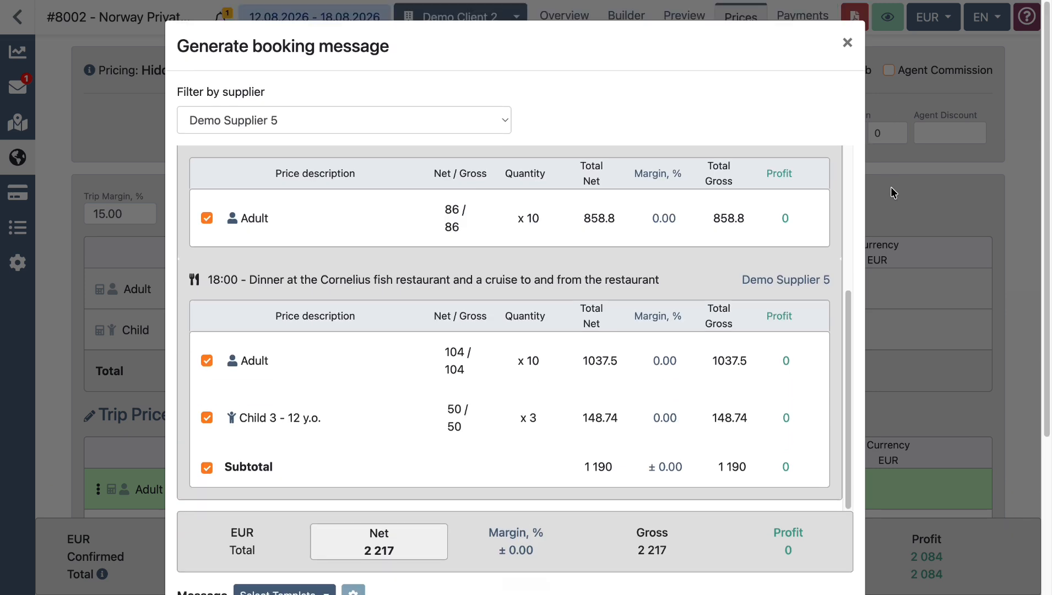
{"action": "left_click", "coordinate": [848, 44]}
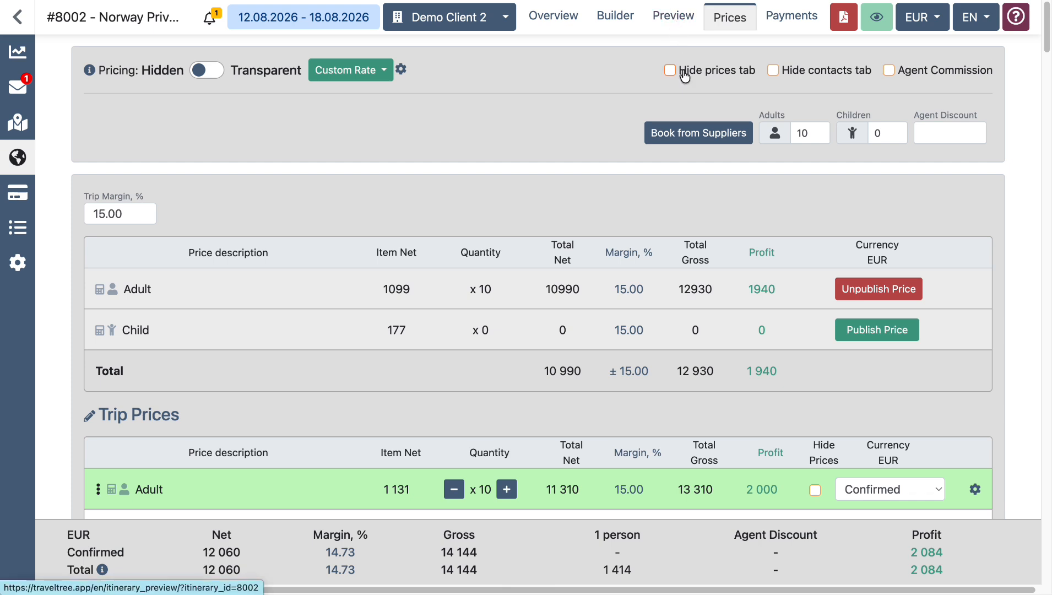
- Reopen the booking message generator, view the suppliers offered in its filter and close it
{"action": "left_click", "coordinate": [681, 135]}
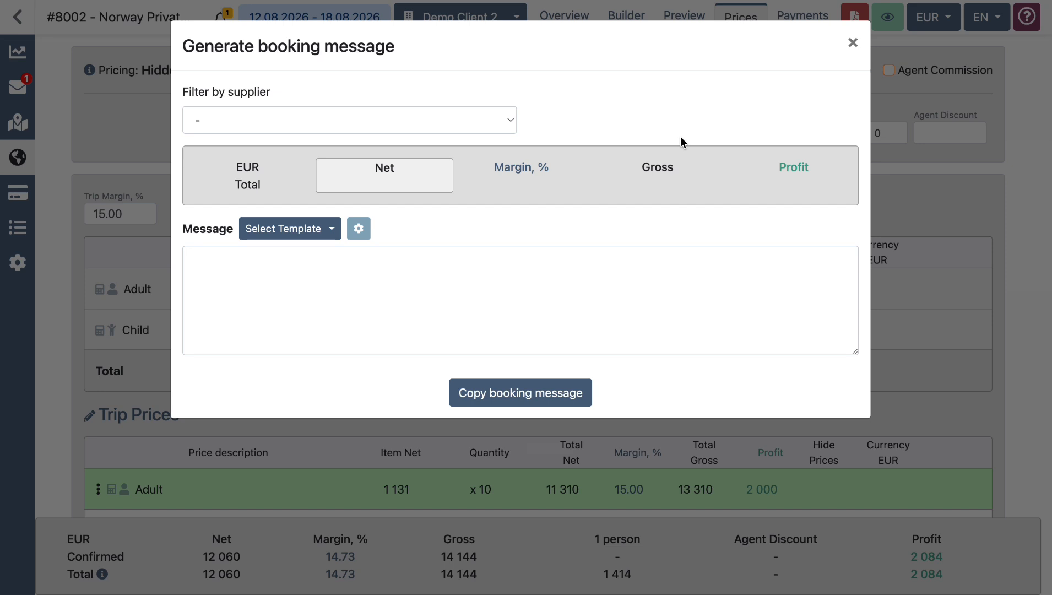
{"action": "left_click", "coordinate": [364, 128]}
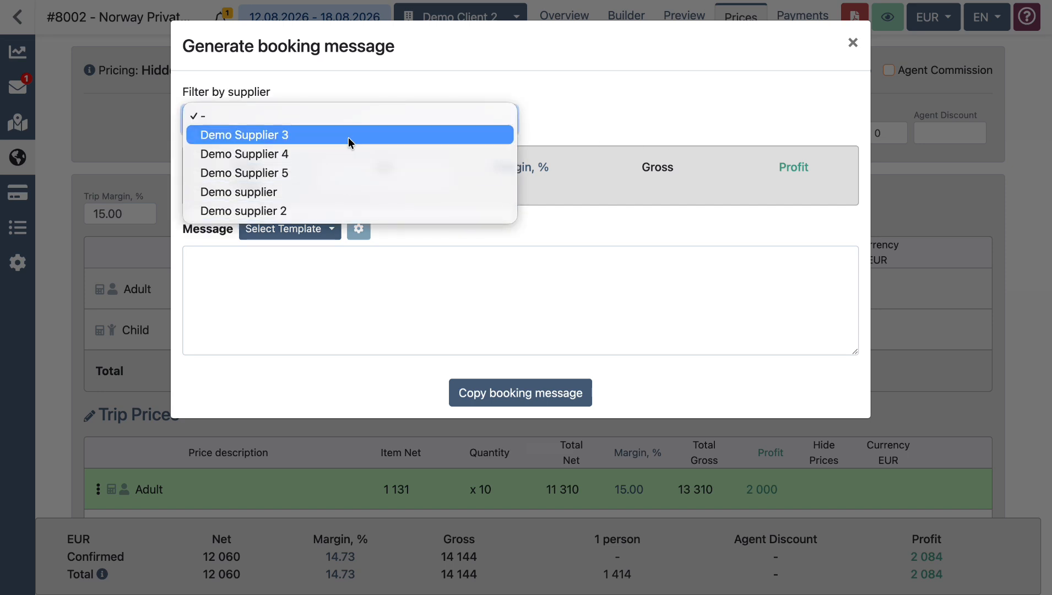
{"action": "left_click", "coordinate": [562, 111]}
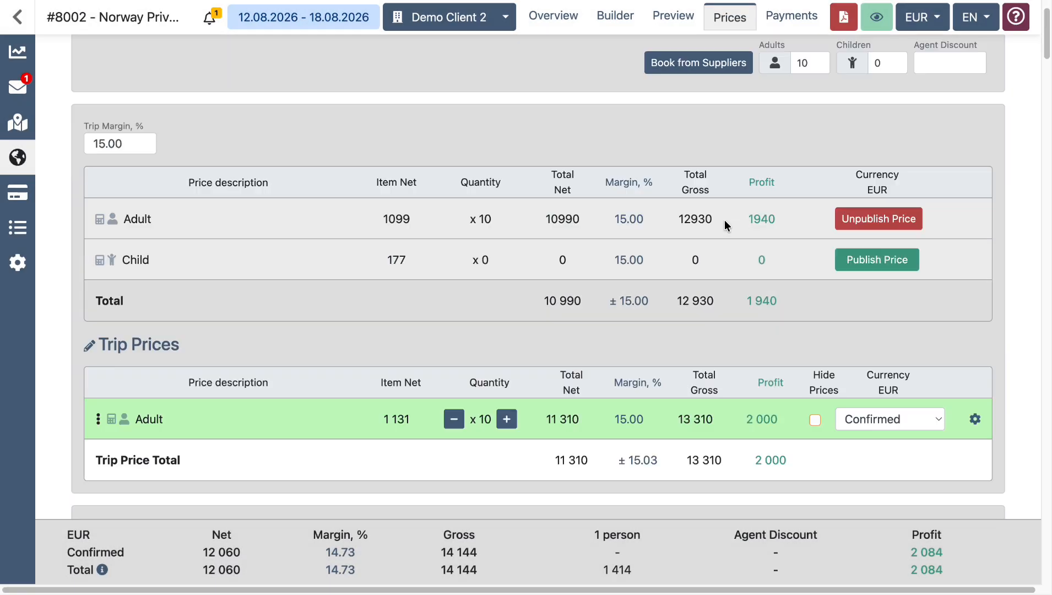
- Examine the suppliers and inclusion statuses assigned to the services through Day 7 of the trip
{"action": "scroll", "coordinate": [724, 219], "scroll_direction": "down", "scroll_amount": 20}
{"action": "scroll", "coordinate": [722, 222], "scroll_direction": "down", "scroll_amount": 12}
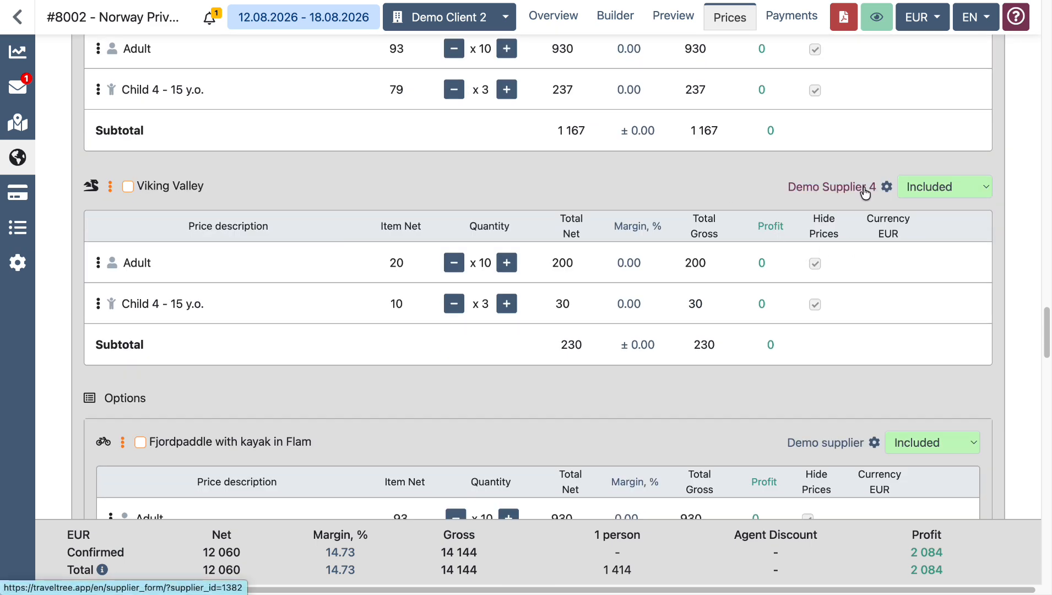
{"action": "scroll", "coordinate": [859, 259], "scroll_direction": "down", "scroll_amount": 2}
{"action": "scroll", "coordinate": [858, 260], "scroll_direction": "up", "scroll_amount": 10}
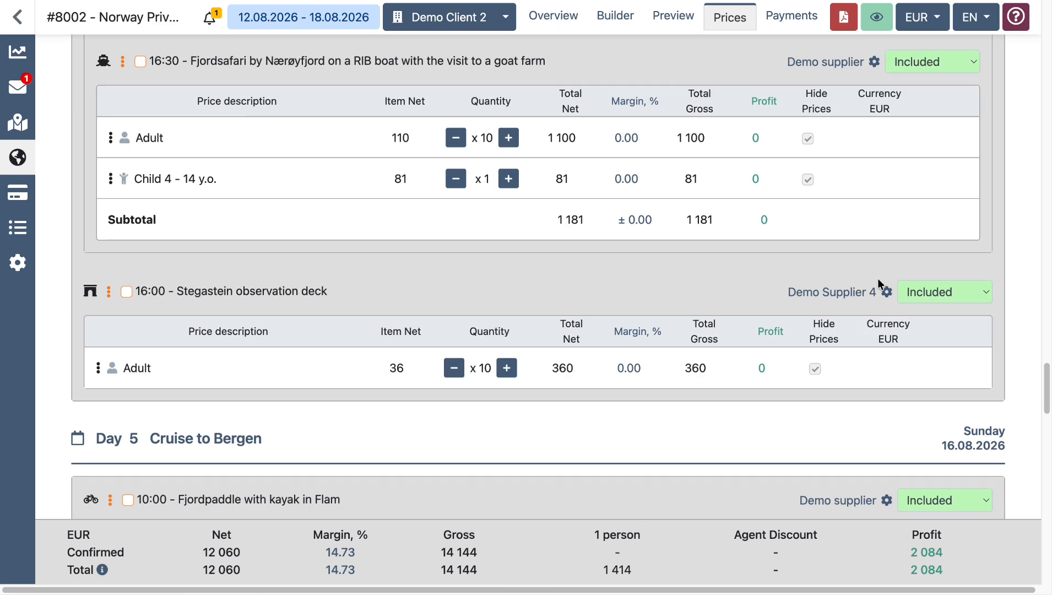
{"action": "scroll", "coordinate": [877, 277], "scroll_direction": "down", "scroll_amount": 3}
{"action": "scroll", "coordinate": [855, 280], "scroll_direction": "down", "scroll_amount": 20}
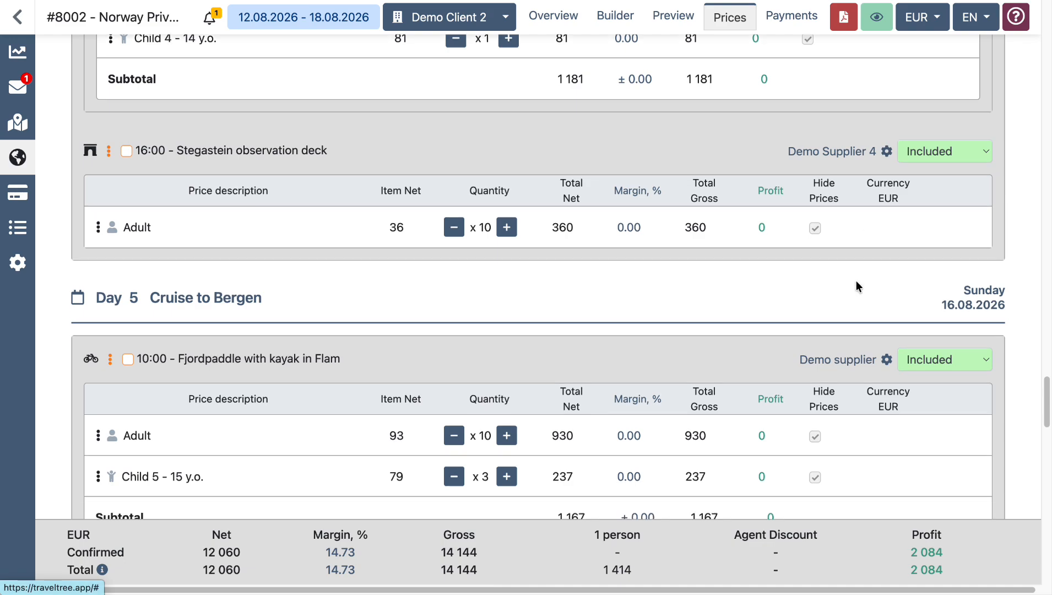
{"action": "scroll", "coordinate": [857, 277], "scroll_direction": "down", "scroll_amount": 2}
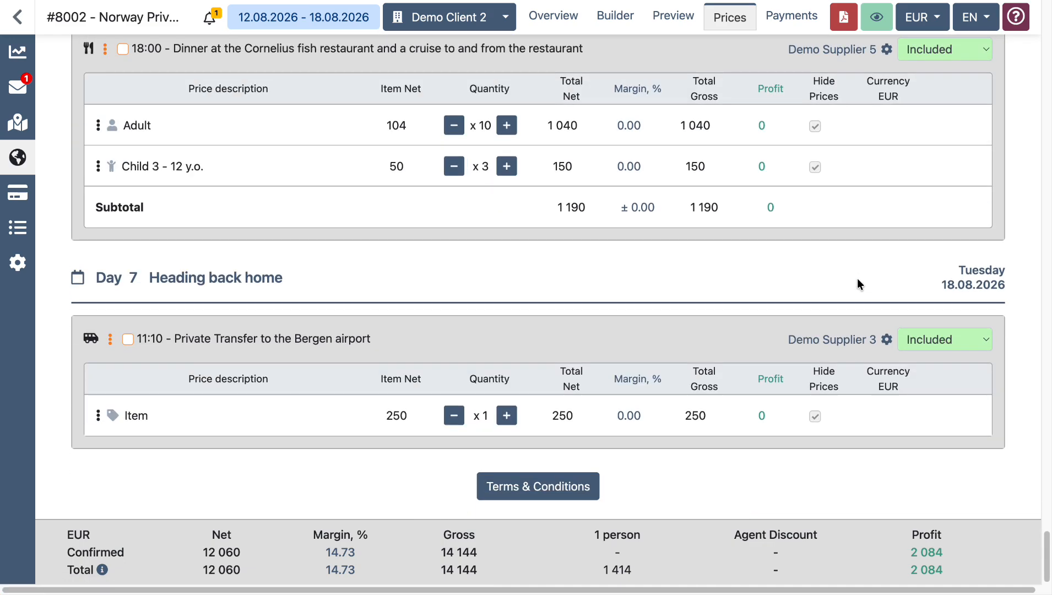
{"action": "scroll", "coordinate": [857, 277], "scroll_direction": "up", "scroll_amount": 10}
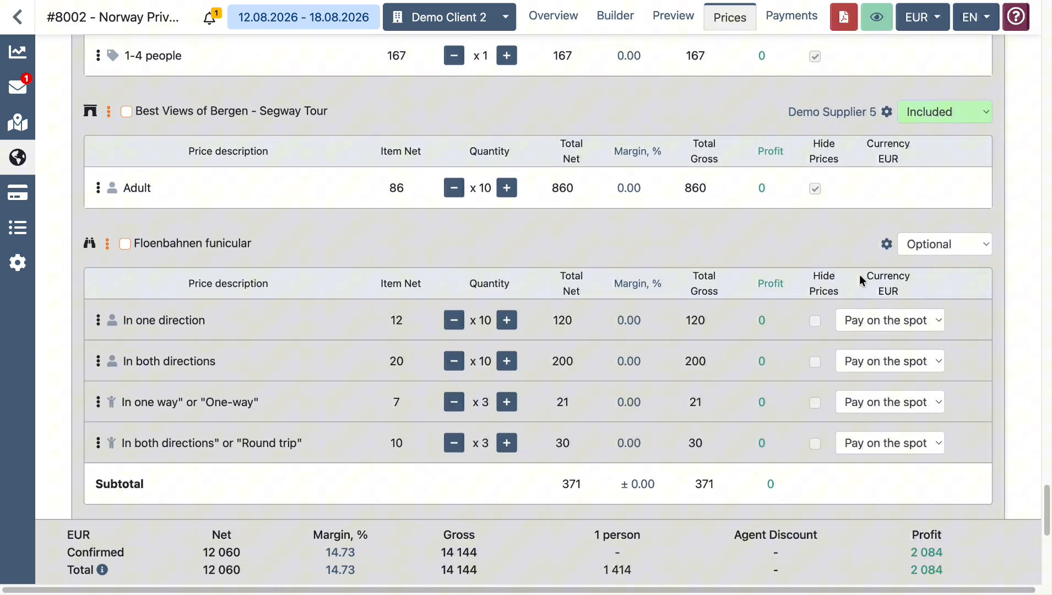
- View the supplier, status and notes settings of the Floenbahnen funicular and close them without changes
{"action": "left_click", "coordinate": [886, 244]}
{"action": "left_click", "coordinate": [424, 116]}
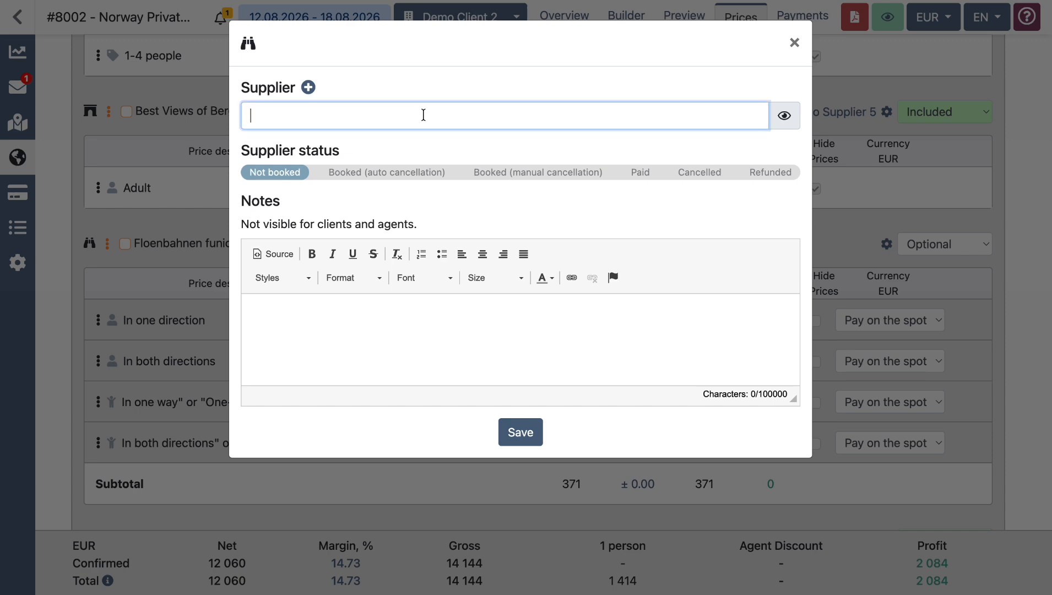
{"action": "left_click", "coordinate": [794, 43]}
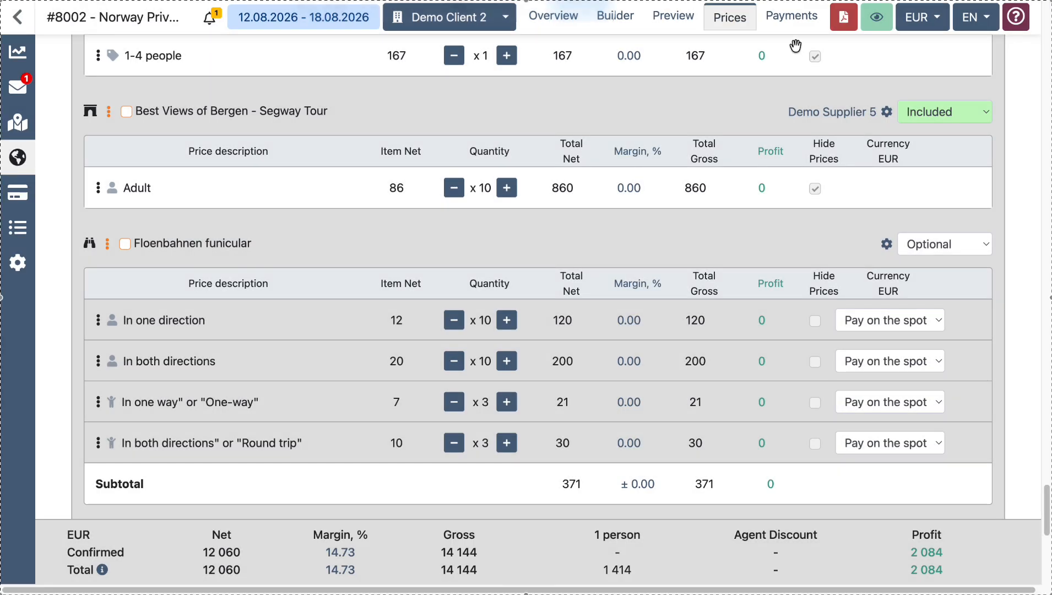
{"action": "key", "text": "super+shift+5"}
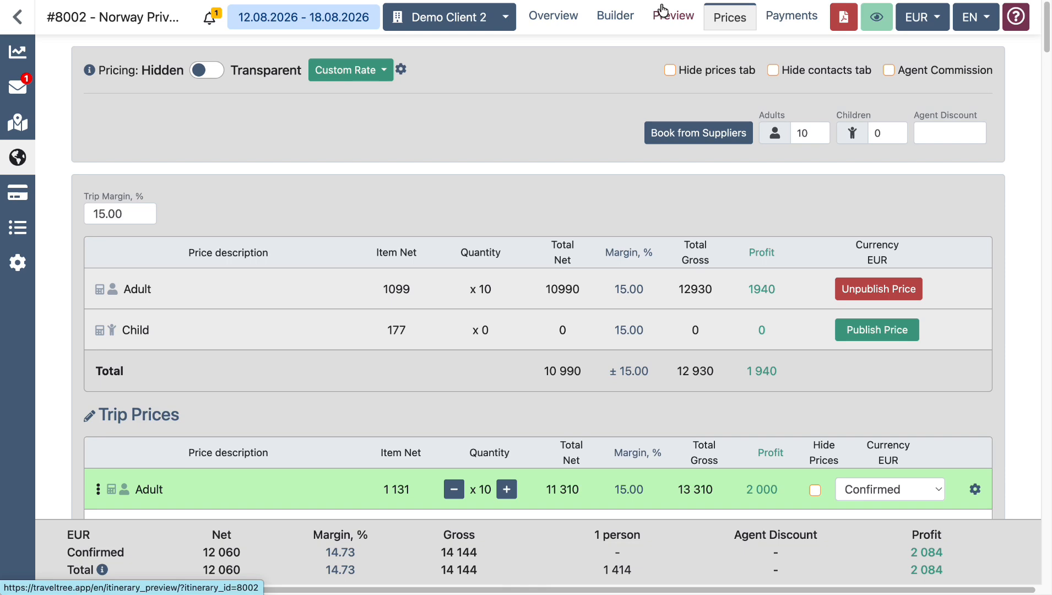
- Set the Day 2 Oslo walking tour's supplier status to Booked (manual cancellation) with cancellation date 15.08.2026 and save it
{"action": "scroll", "coordinate": [760, 293], "scroll_direction": "down", "scroll_amount": 20}
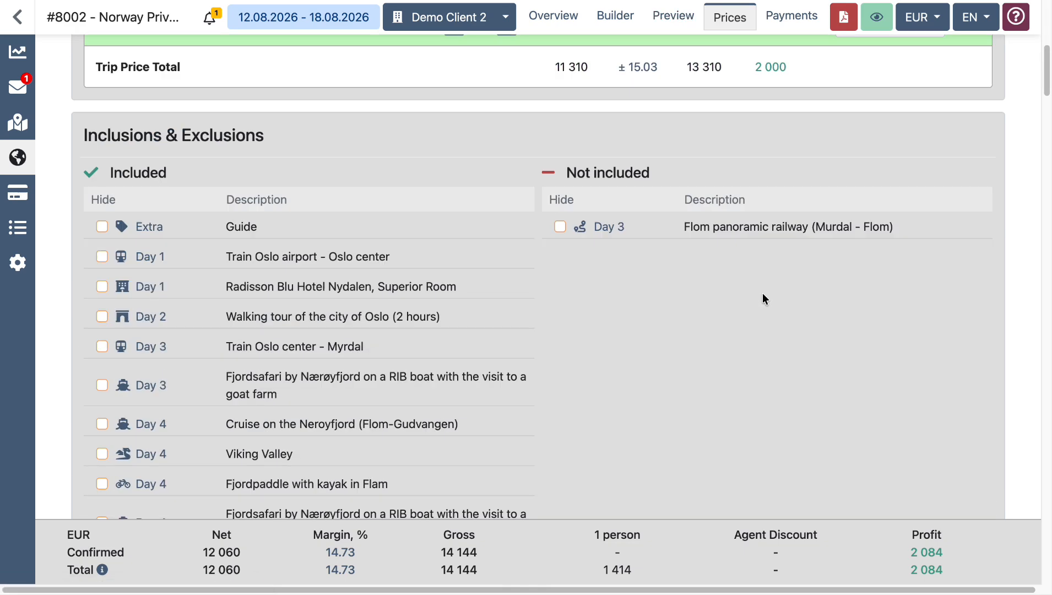
{"action": "scroll", "coordinate": [762, 297], "scroll_direction": "down", "scroll_amount": 10}
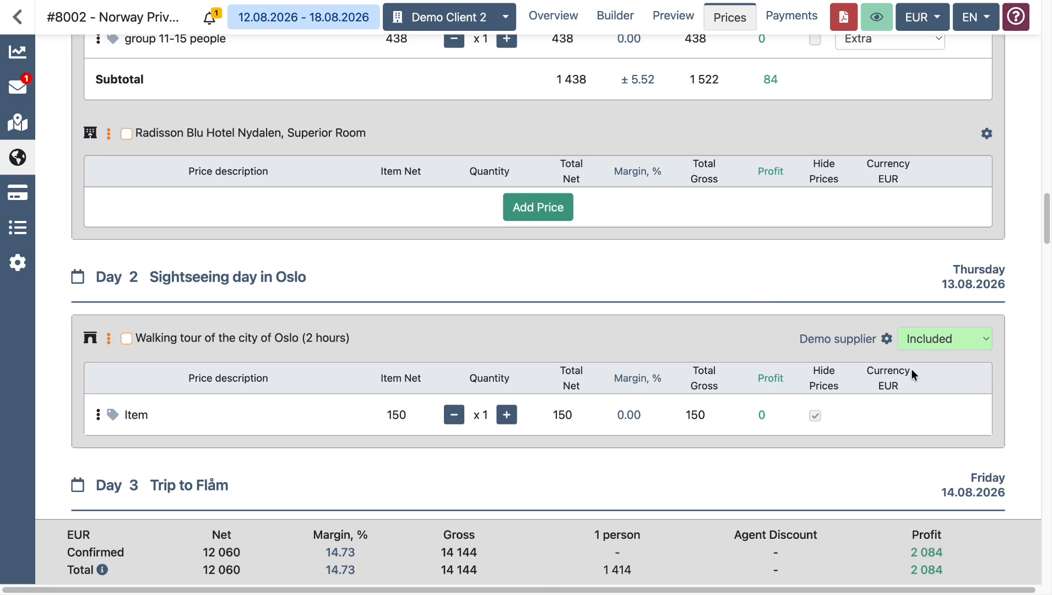
{"action": "left_click", "coordinate": [886, 339]}
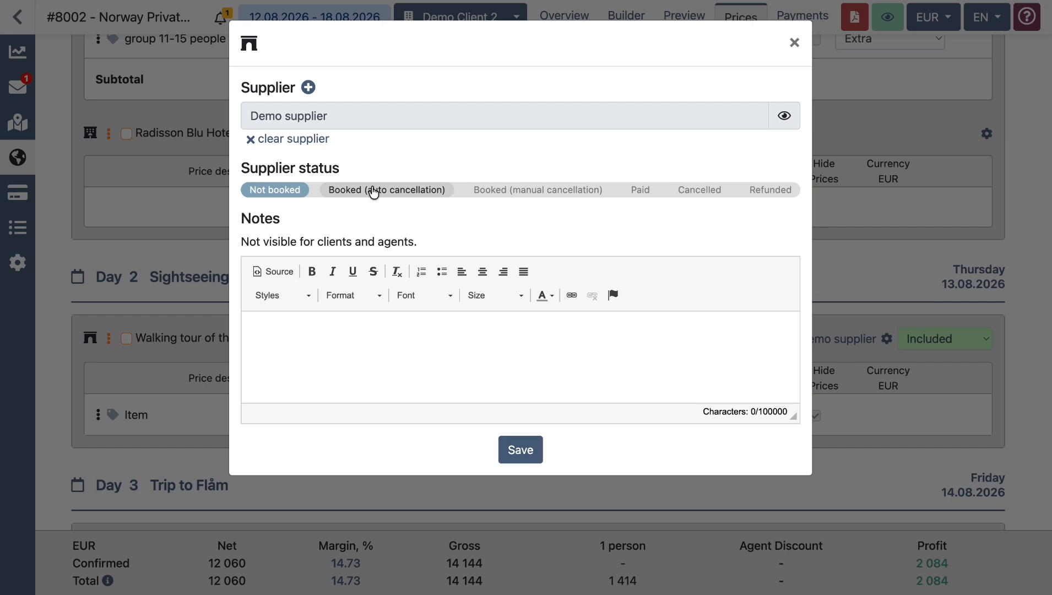
{"action": "left_click", "coordinate": [373, 191]}
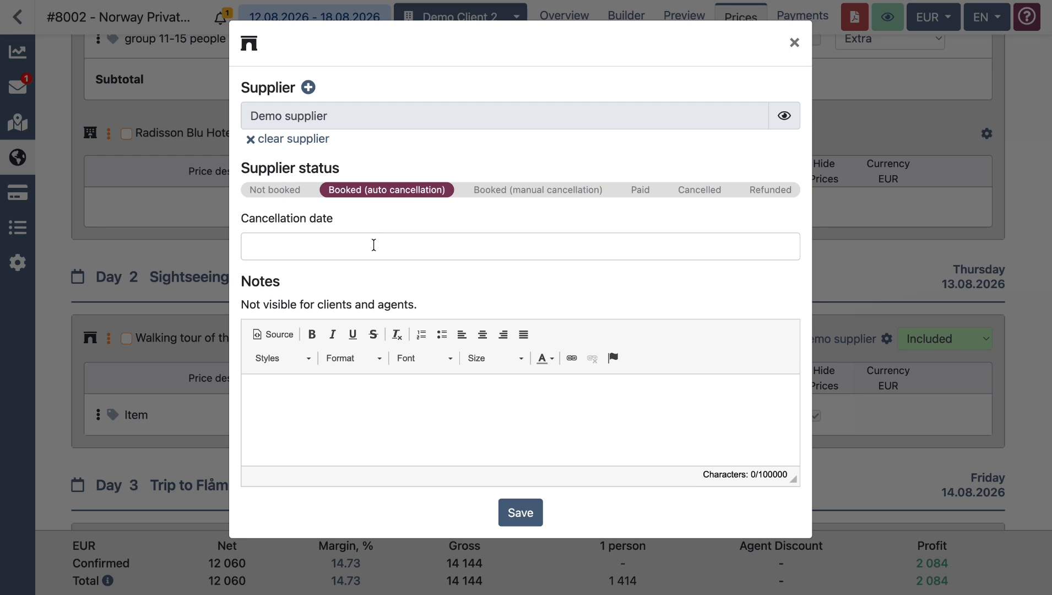
{"action": "left_click", "coordinate": [374, 244]}
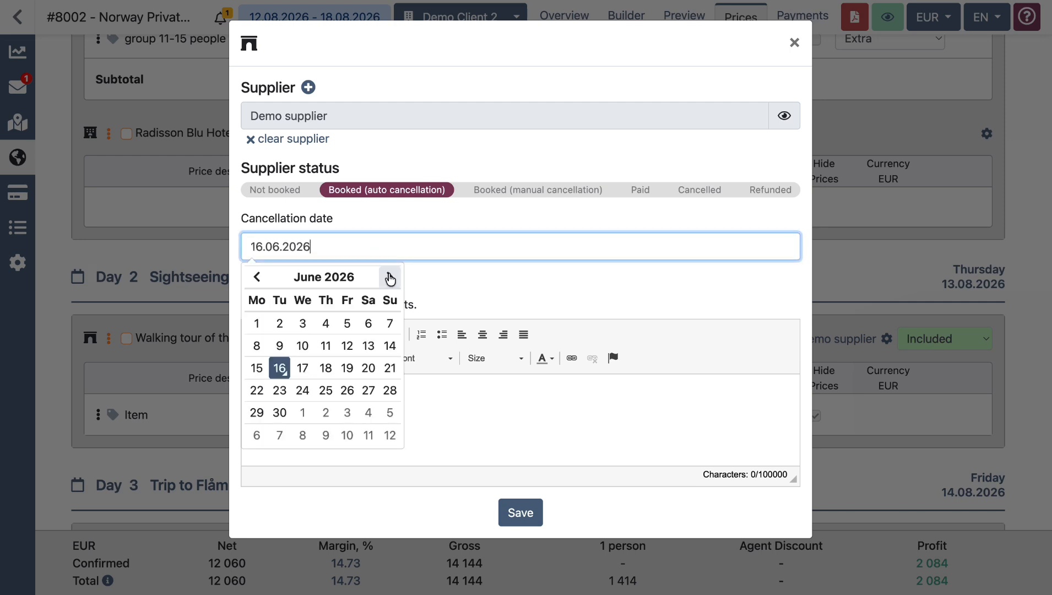
{"action": "left_click", "coordinate": [389, 276]}
{"action": "left_click", "coordinate": [389, 277]}
{"action": "left_click", "coordinate": [369, 369]}
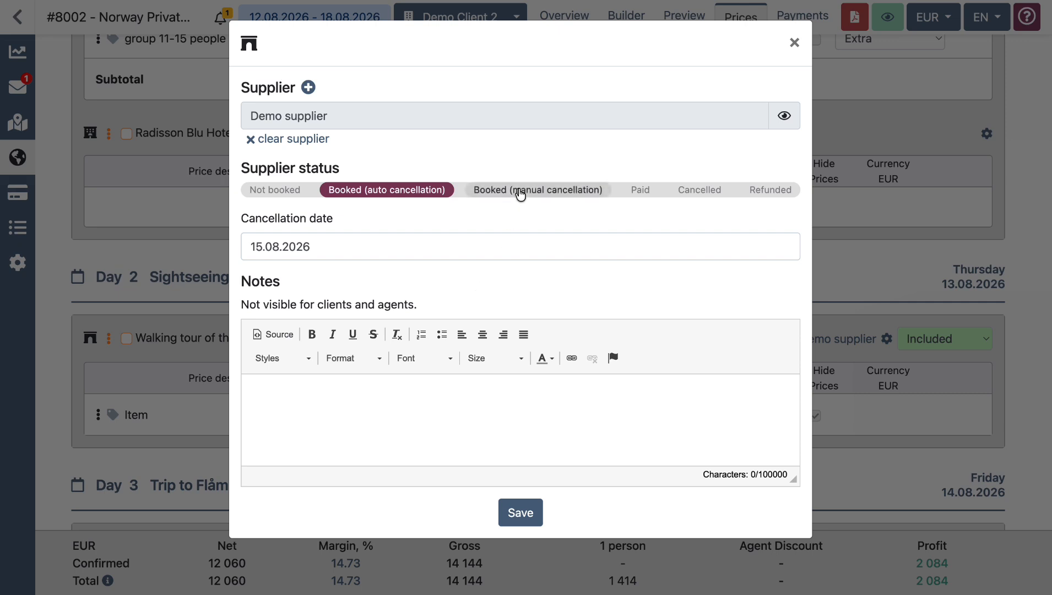
{"action": "left_click", "coordinate": [520, 195]}
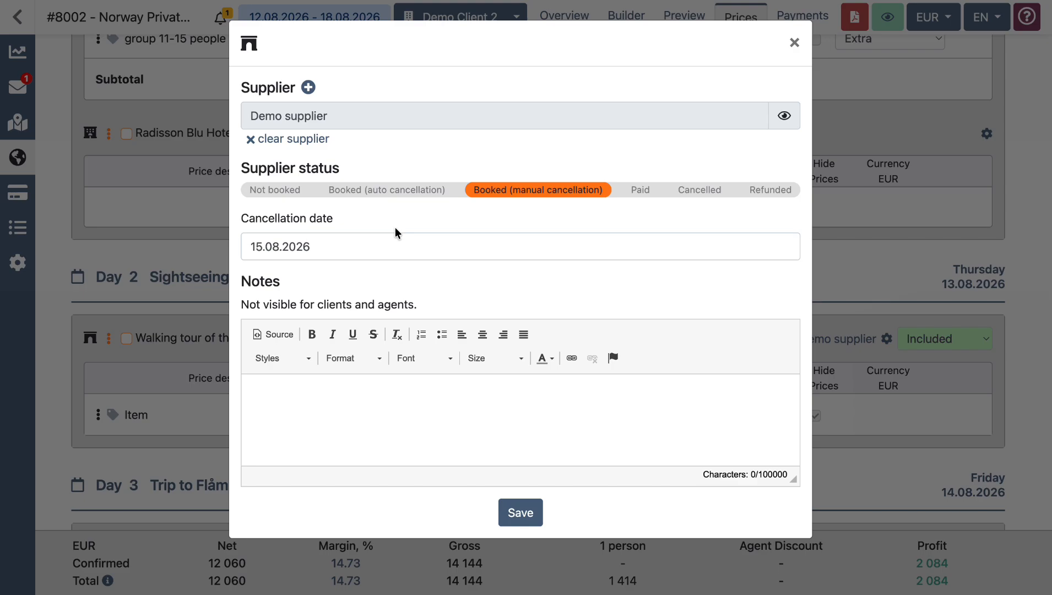
{"action": "left_click", "coordinate": [521, 513]}
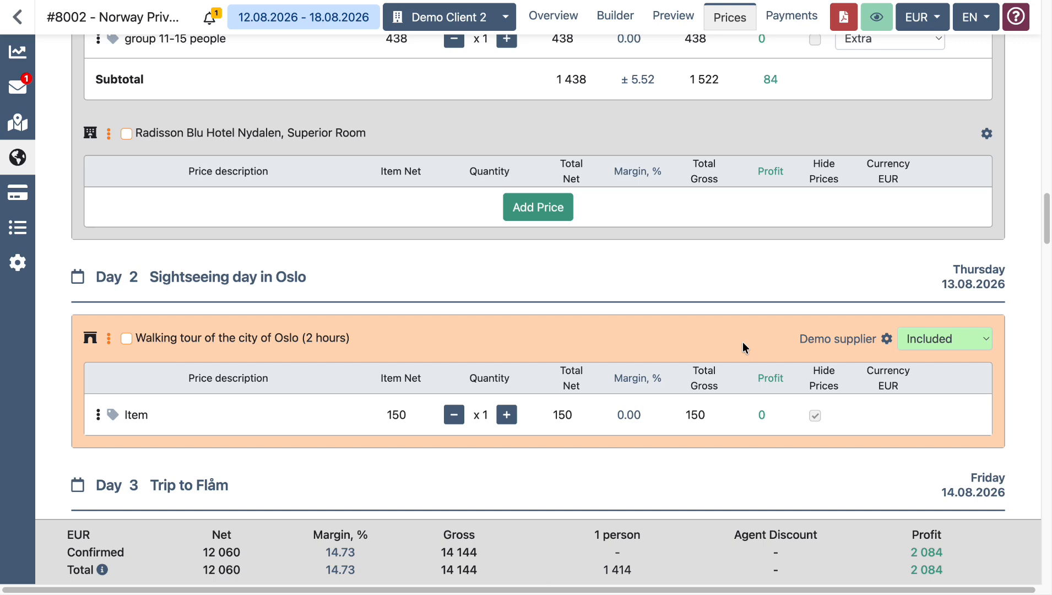
- Switch the Day 2 walking tour's supplier status to Booked (auto cancellation) and save the change
{"action": "left_click", "coordinate": [886, 340]}
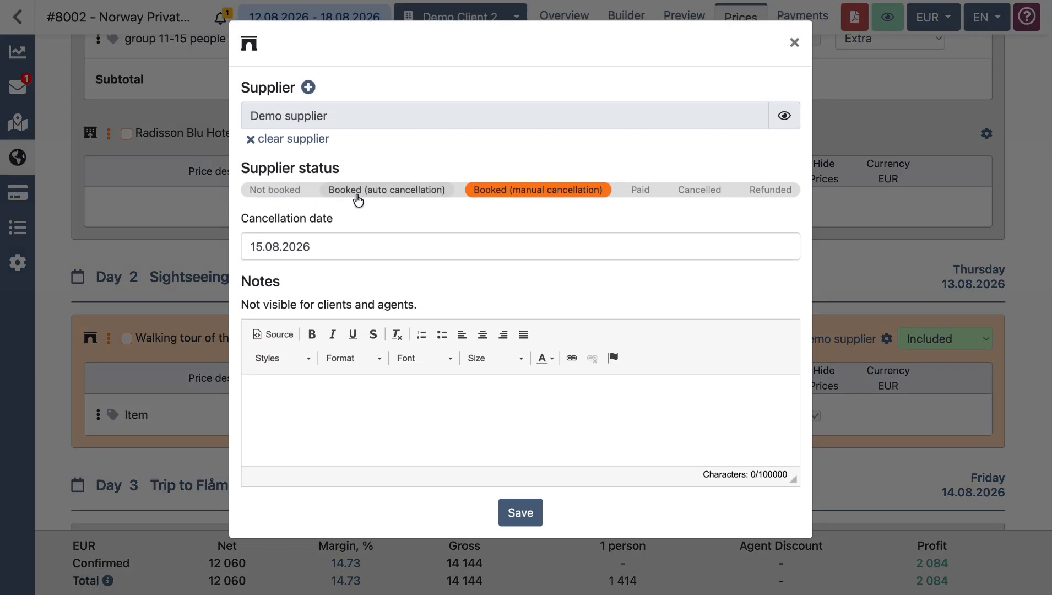
{"action": "left_click", "coordinate": [355, 193]}
{"action": "left_click", "coordinate": [525, 518]}
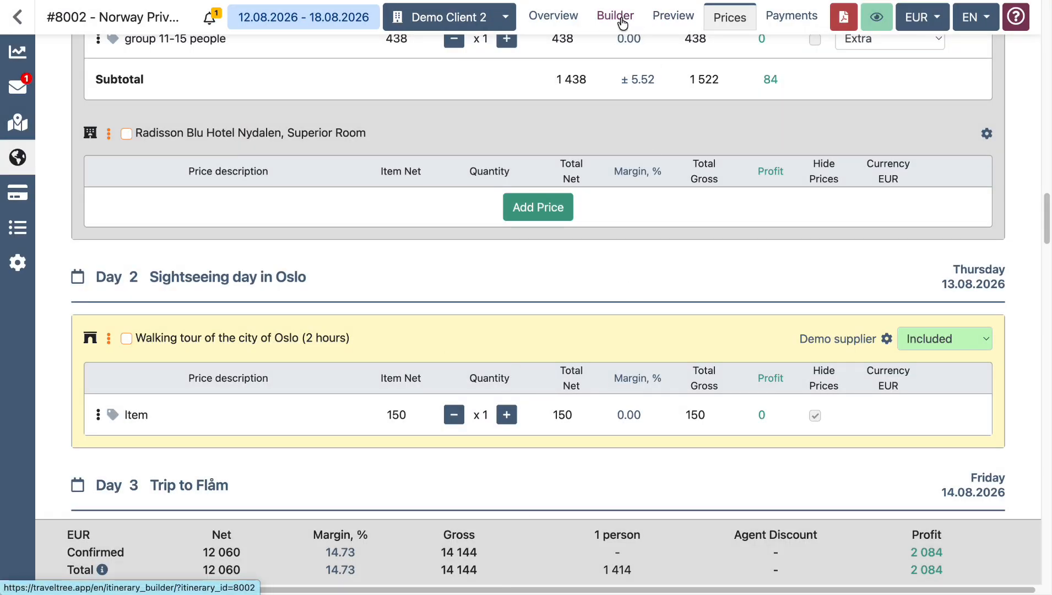
- Try to remove the Walking tour of the city of Oslo from Day 2 in the itinerary builder
{"action": "left_click", "coordinate": [621, 17]}
{"action": "scroll", "coordinate": [392, 202], "scroll_direction": "up", "scroll_amount": 15}
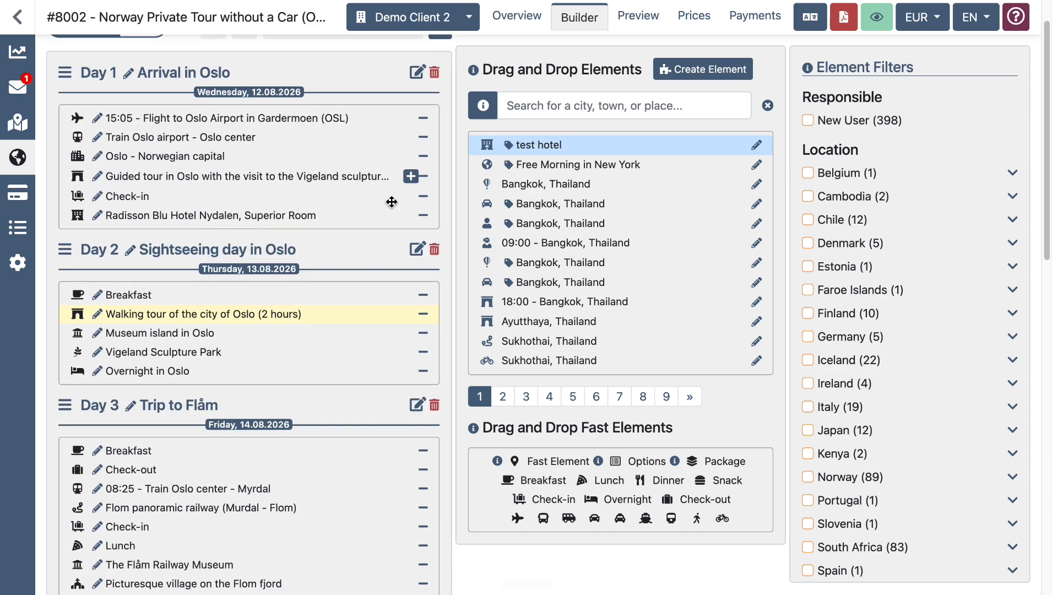
{"action": "left_click", "coordinate": [424, 315]}
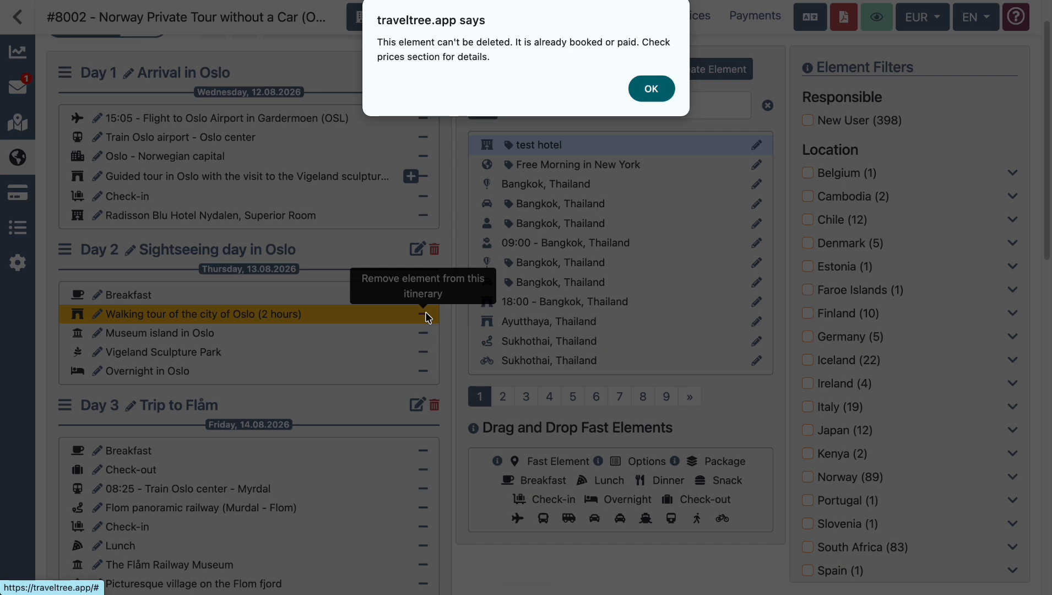
{"action": "left_click", "coordinate": [640, 91]}
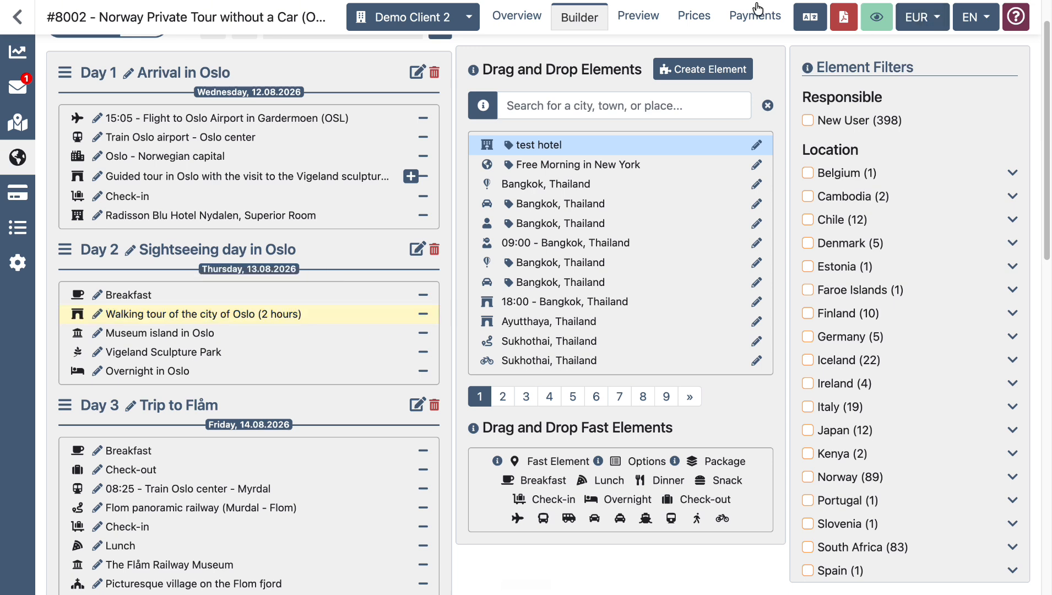
- Return to the trip's prices, review the walking tour's supplier status and cancellation date, and close the settings without changes
{"action": "left_click", "coordinate": [698, 23]}
{"action": "left_click", "coordinate": [884, 338]}
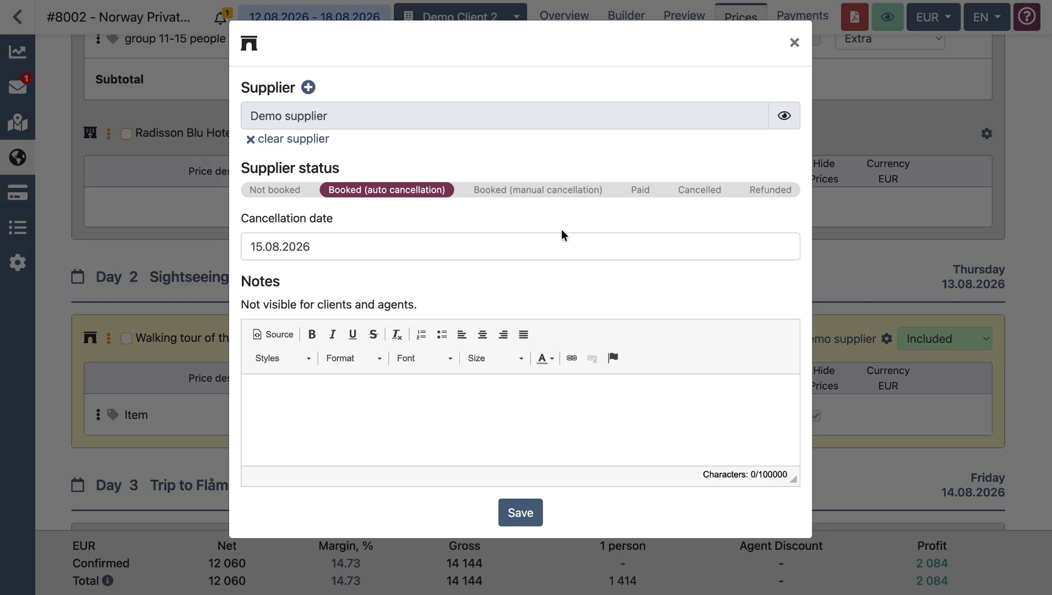
{"action": "left_click", "coordinate": [793, 42]}
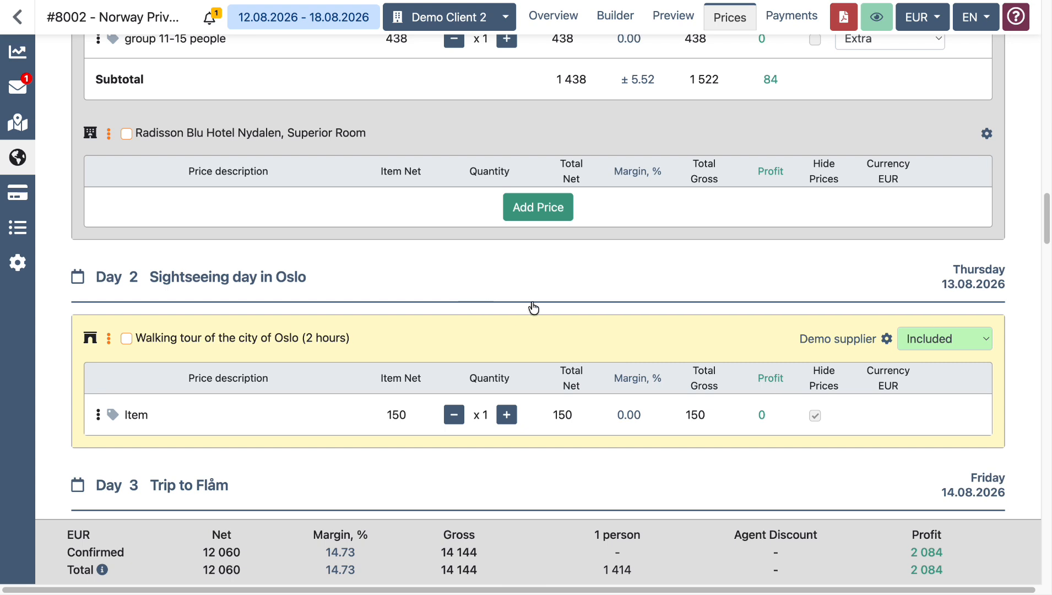
{"action": "scroll", "coordinate": [533, 308], "scroll_direction": "down", "scroll_amount": 1}
{"action": "scroll", "coordinate": [533, 315], "scroll_direction": "up", "scroll_amount": 1}
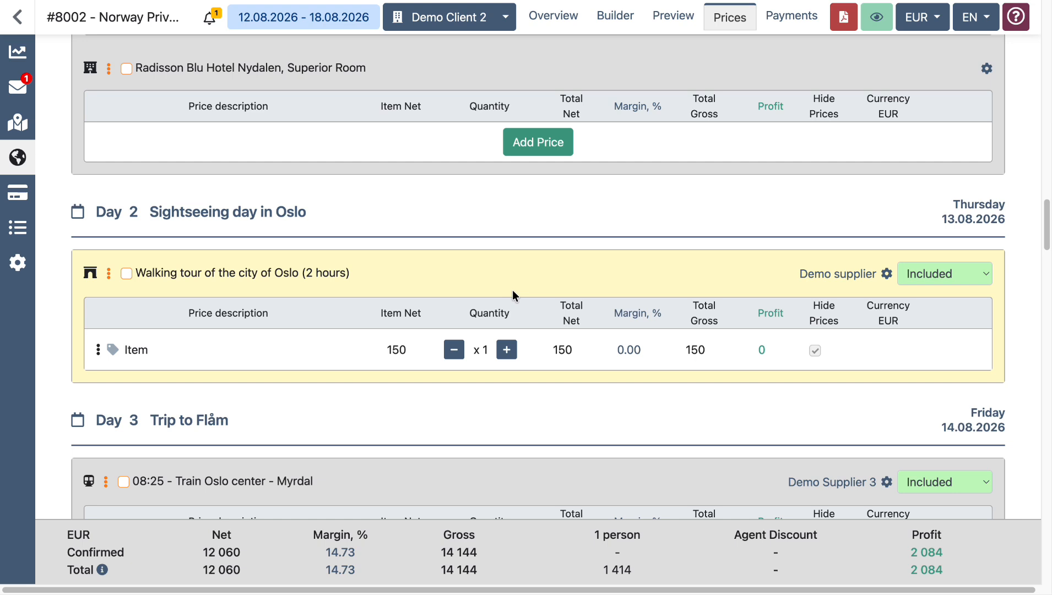
{"action": "key", "text": "super+shift+5"}
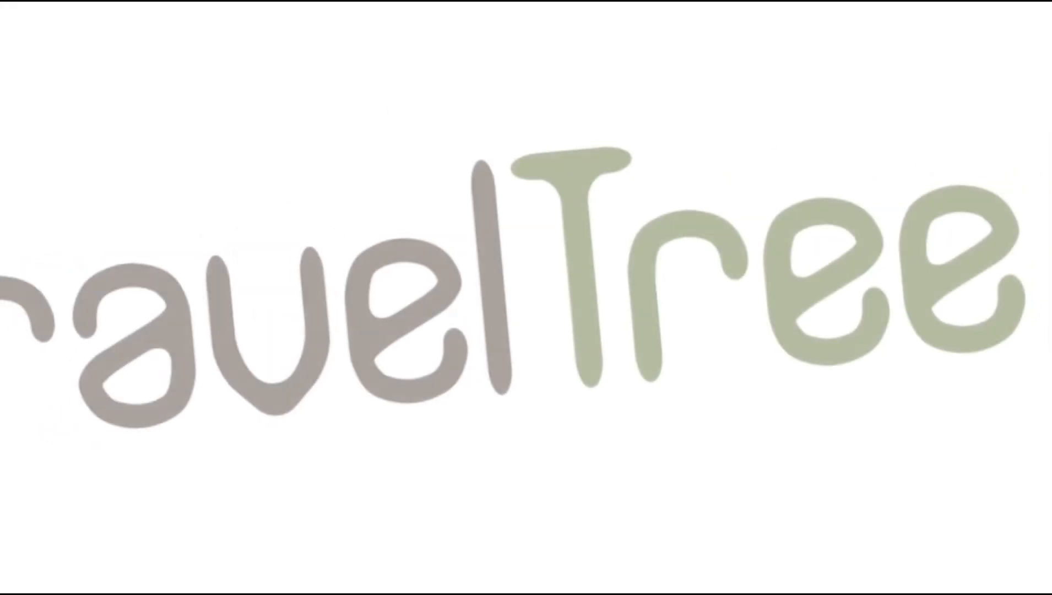